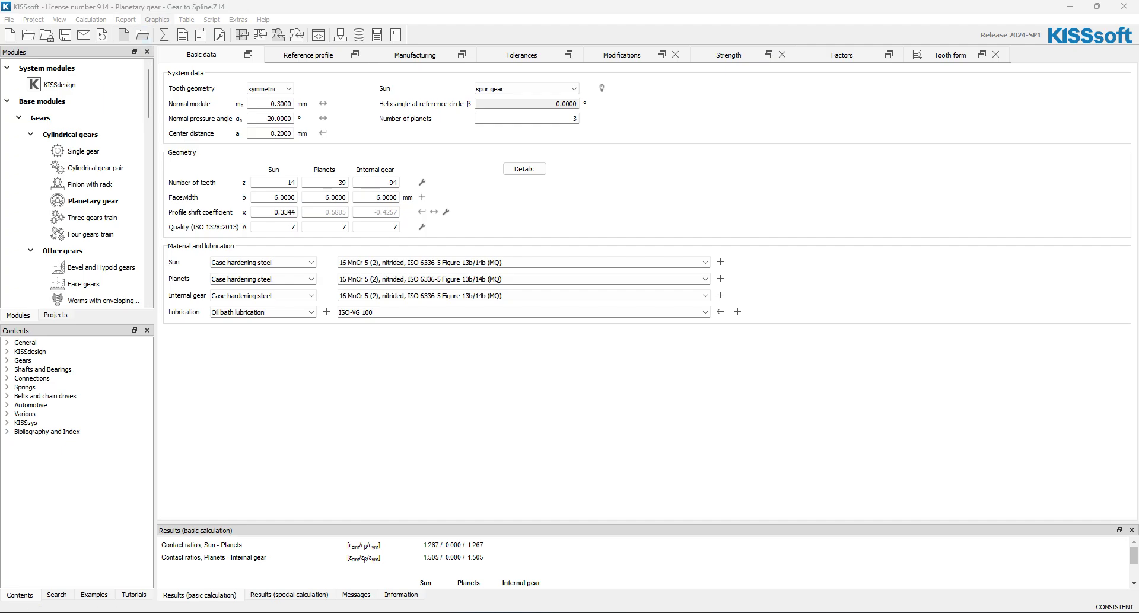
- Display the whole planetary gear system in 3D, inspect its meshing gears up close, and close the graphic
click(156, 19)
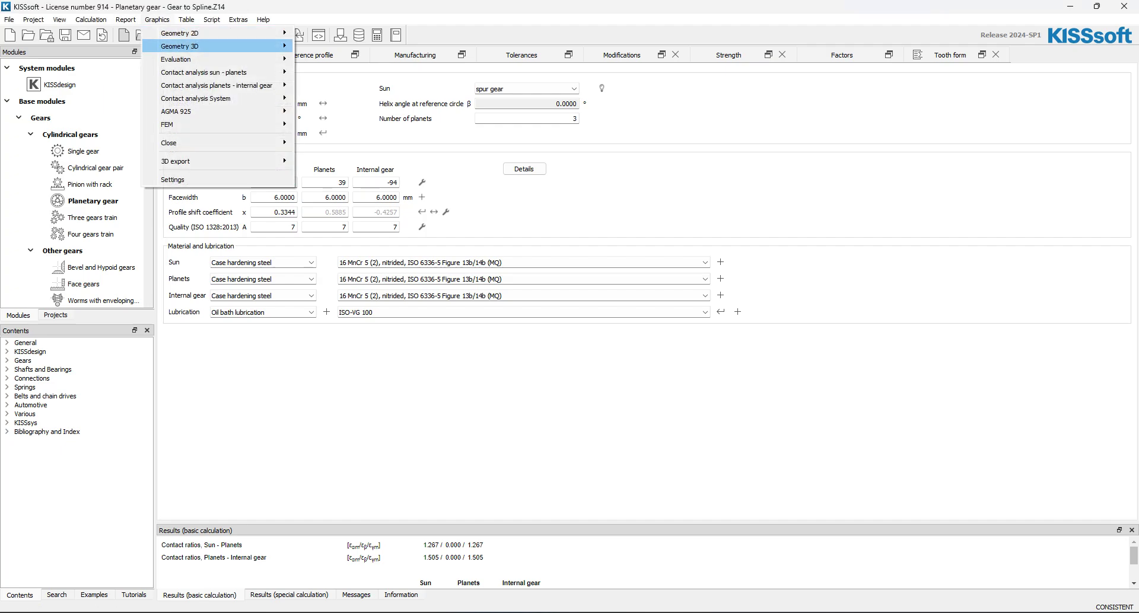
mouse_move(184, 46)
mouse_move(332, 46)
click(403, 86)
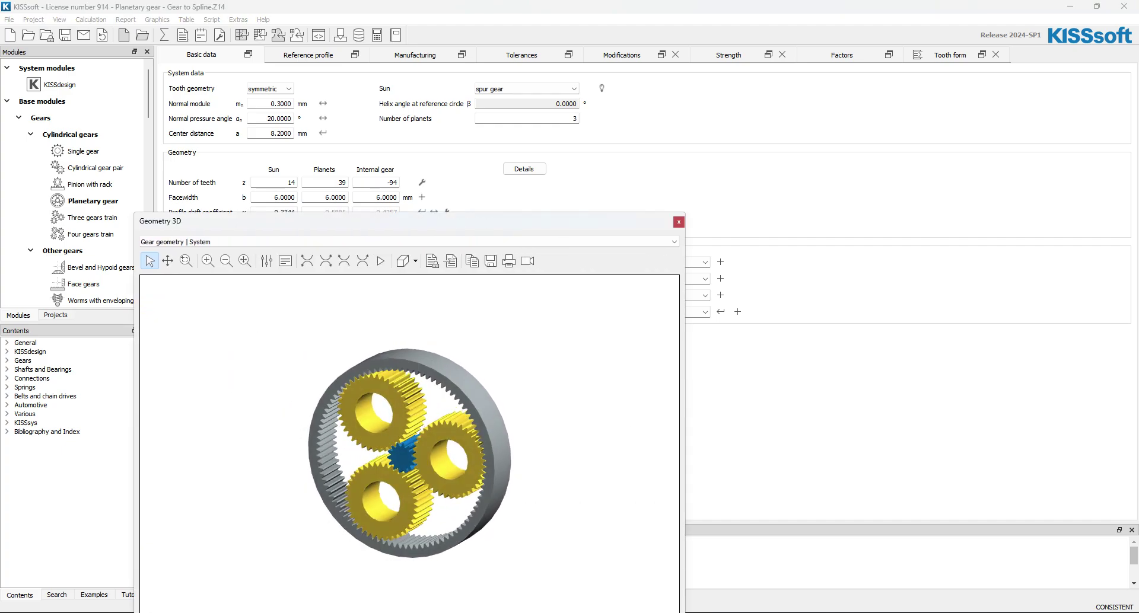
scroll(409, 453, up, 4)
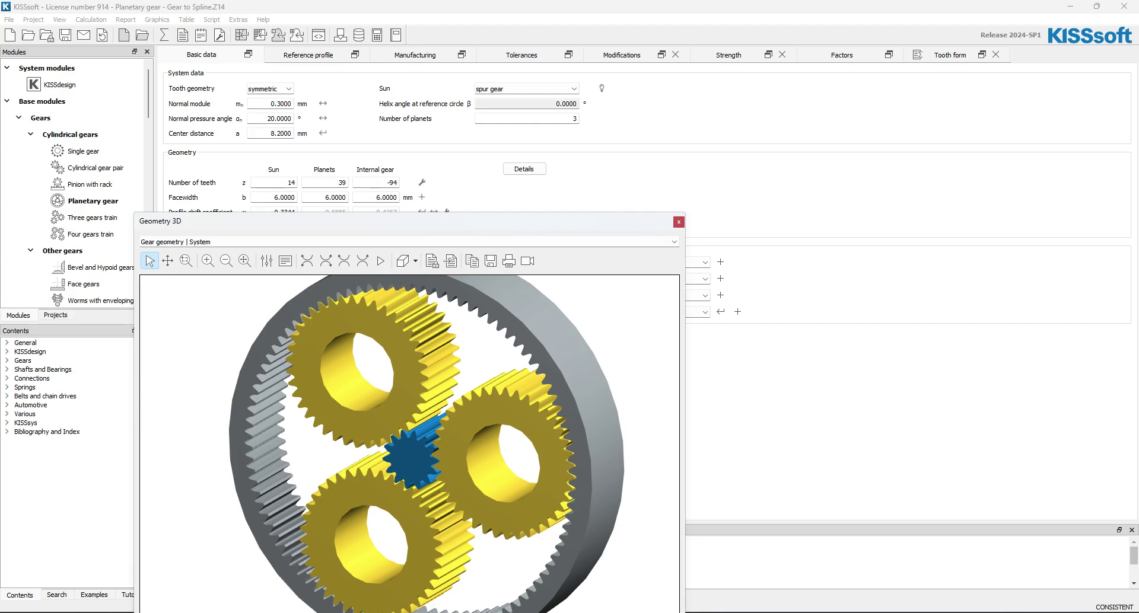
click(678, 222)
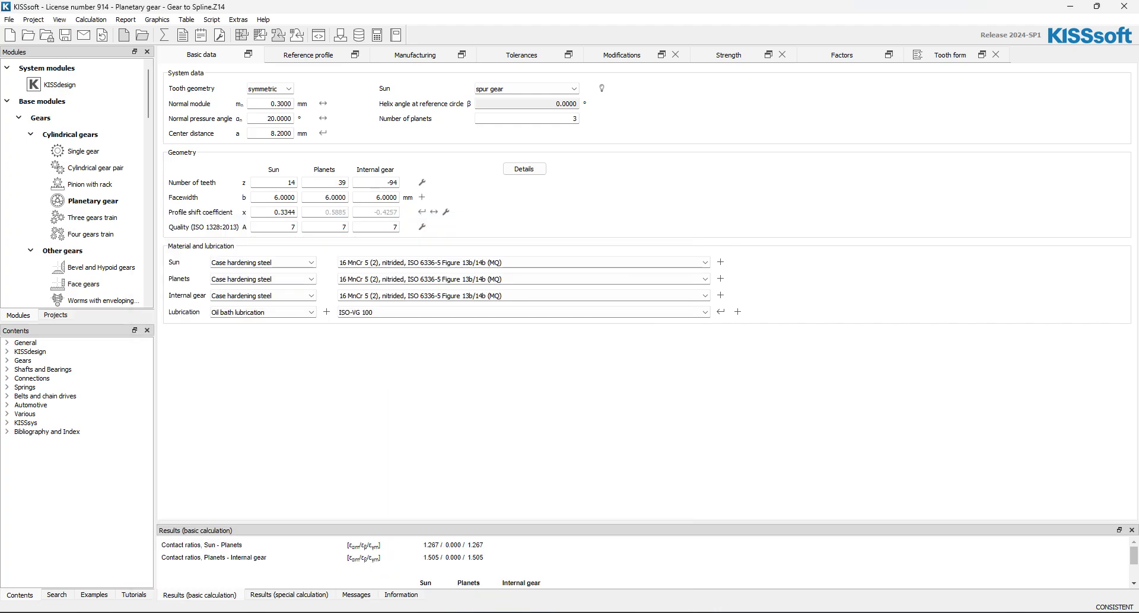
- Look over the calculation options and the tooth form operations, and remove the Tooth form page from the planetary gear calculation
click(90, 19)
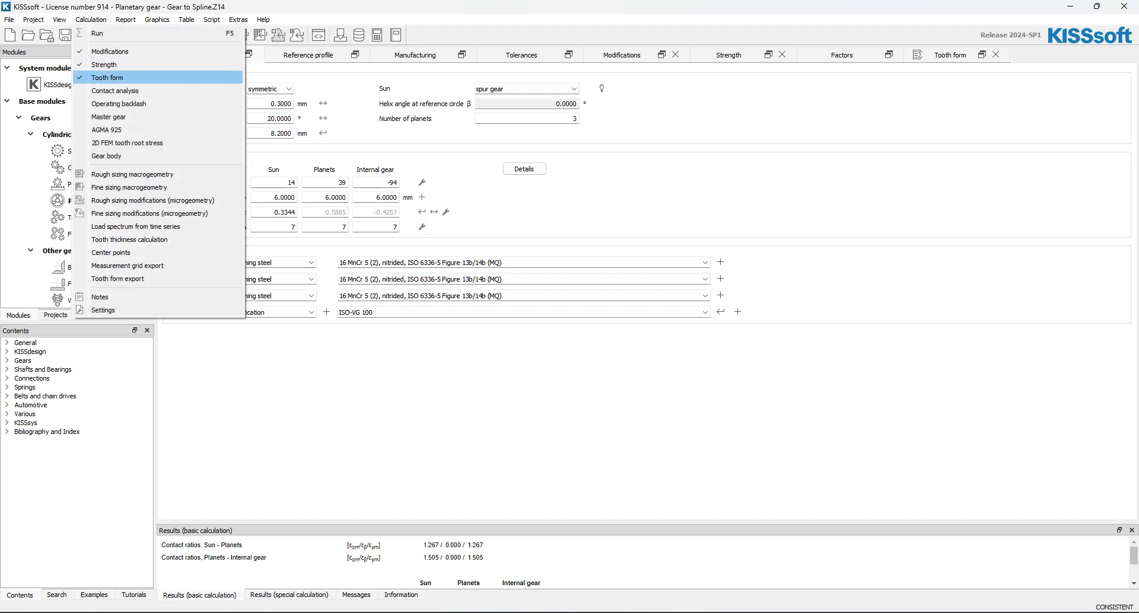
key(Escape)
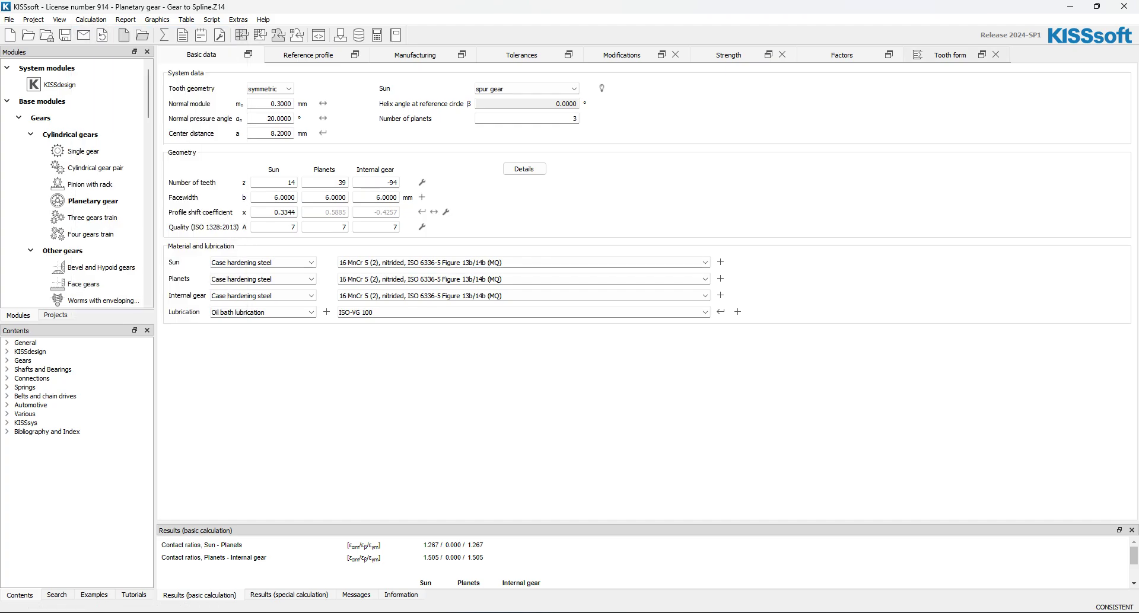
click(949, 54)
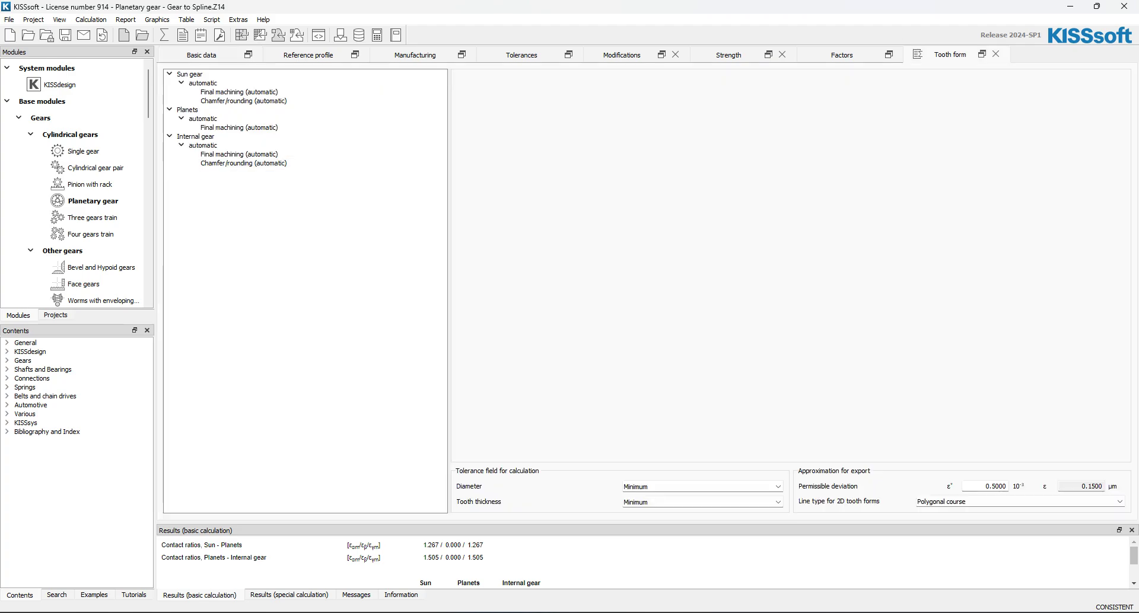
click(995, 54)
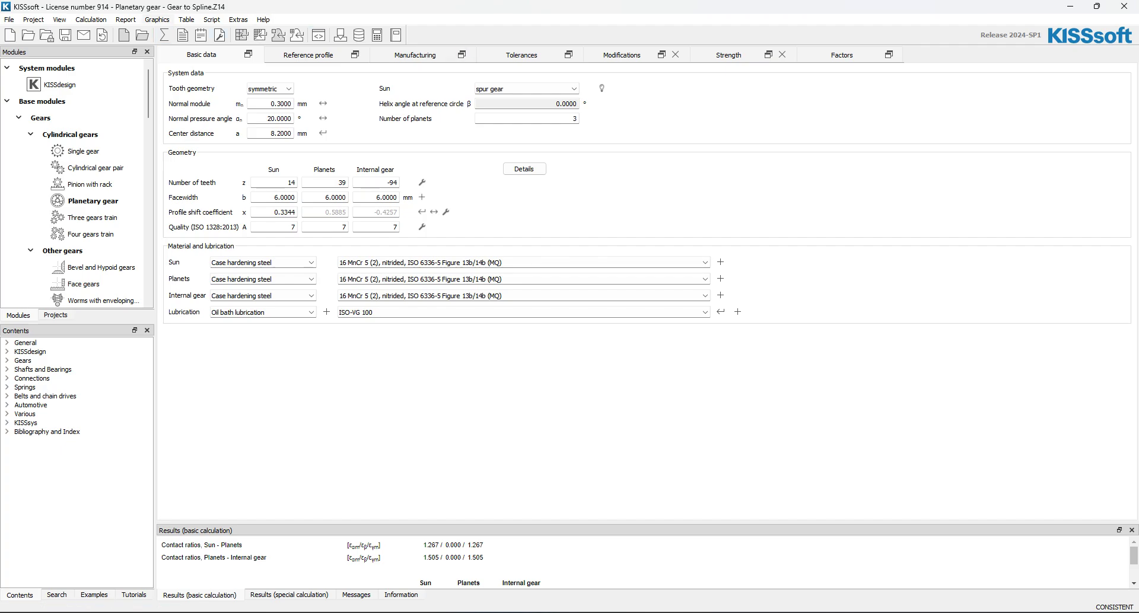
- Display the sun gear's 2D tooth form and enlarge its graphic window
click(156, 19)
mouse_move(179, 33)
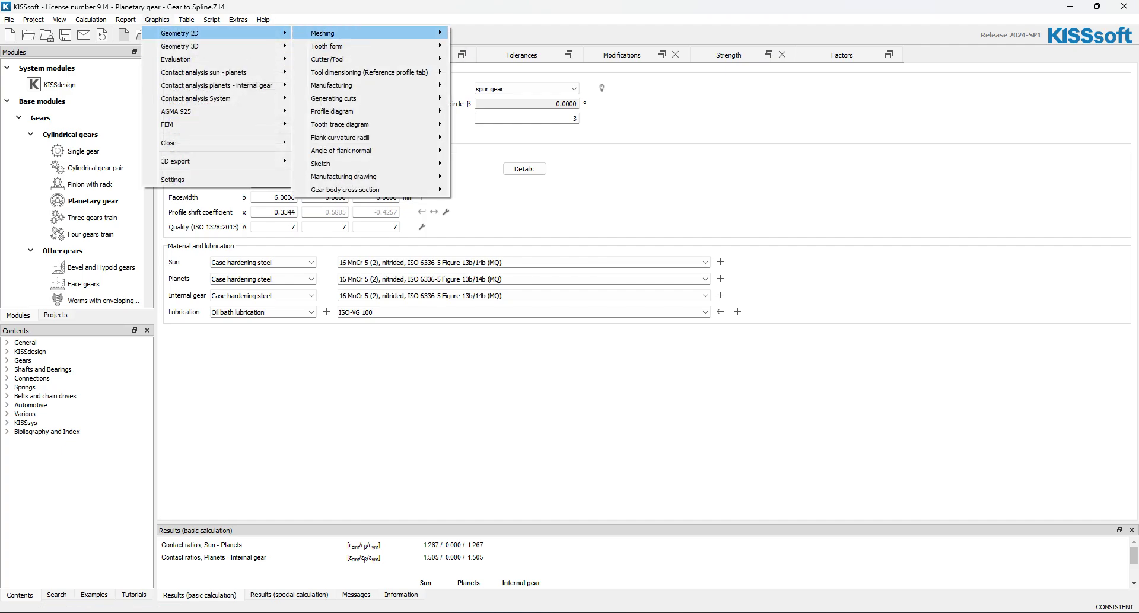
mouse_move(369, 46)
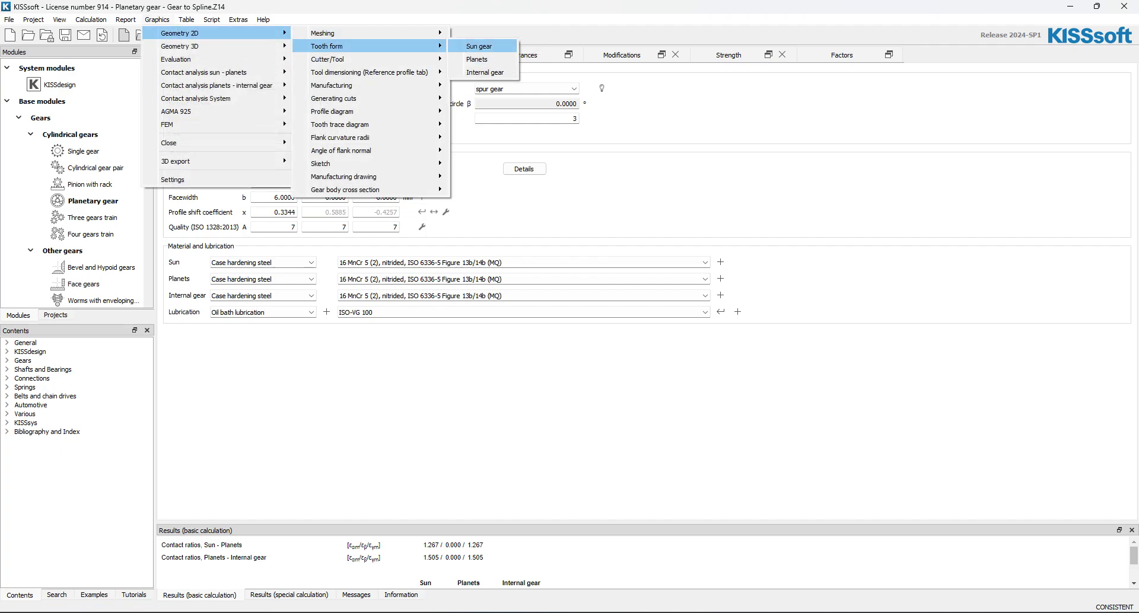
click(478, 45)
drag(478, 213, 187, 1)
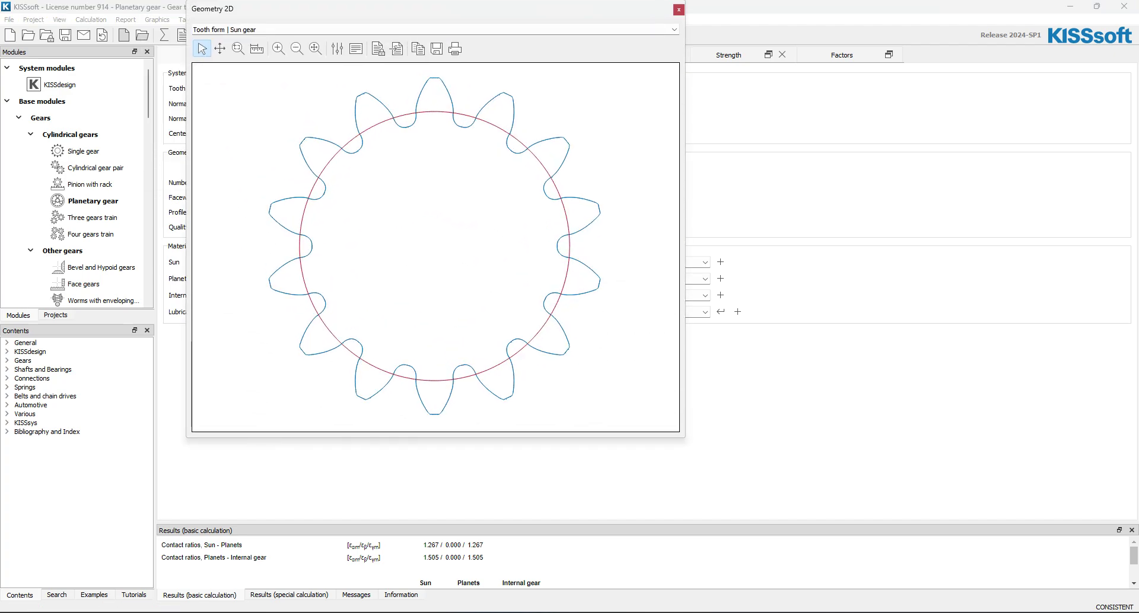
drag(685, 437, 884, 570)
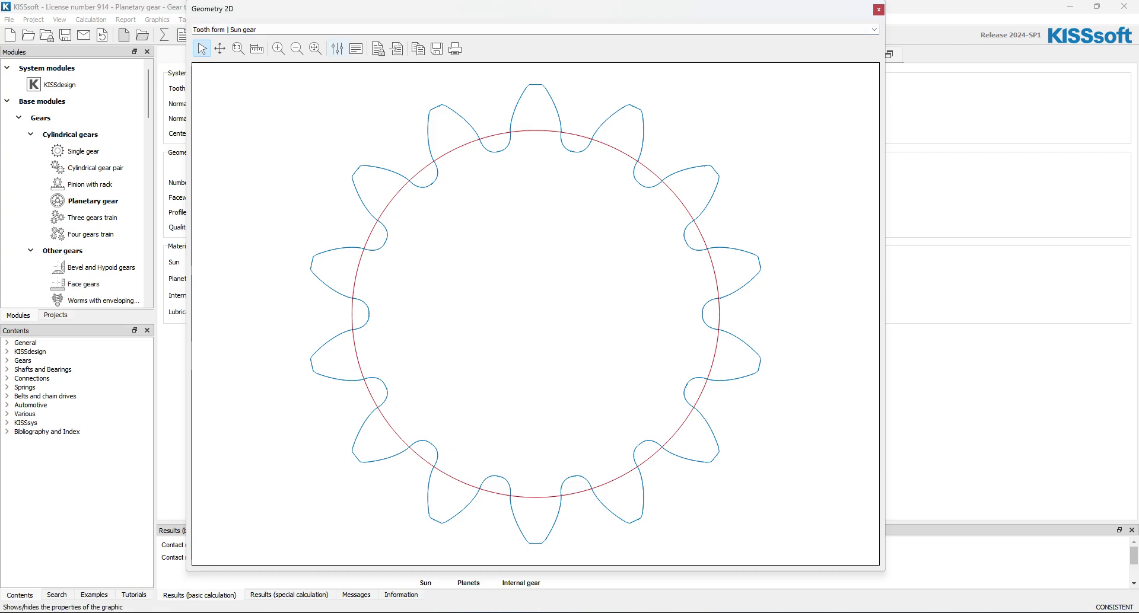
- Show the graphic's properties and set the section to "Transverse, half tooth, right"
click(337, 48)
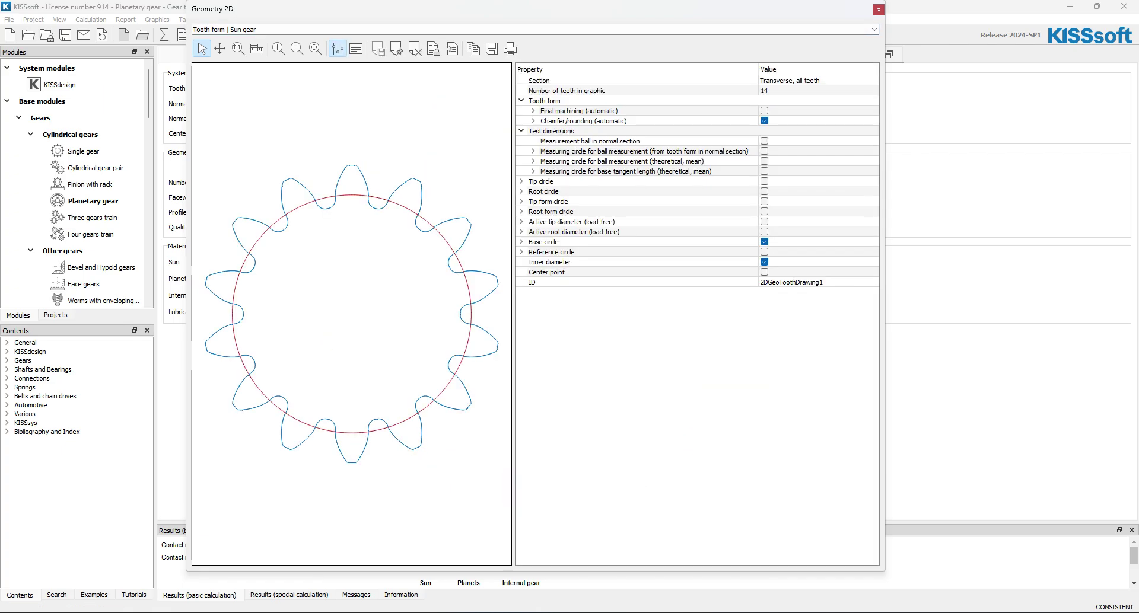
click(817, 81)
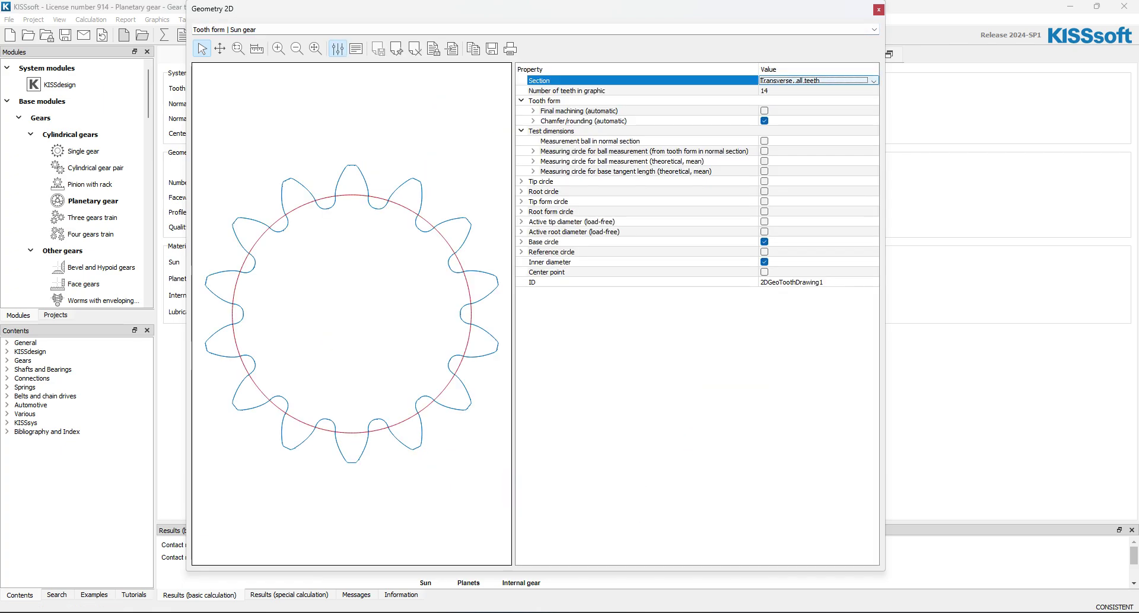
click(818, 81)
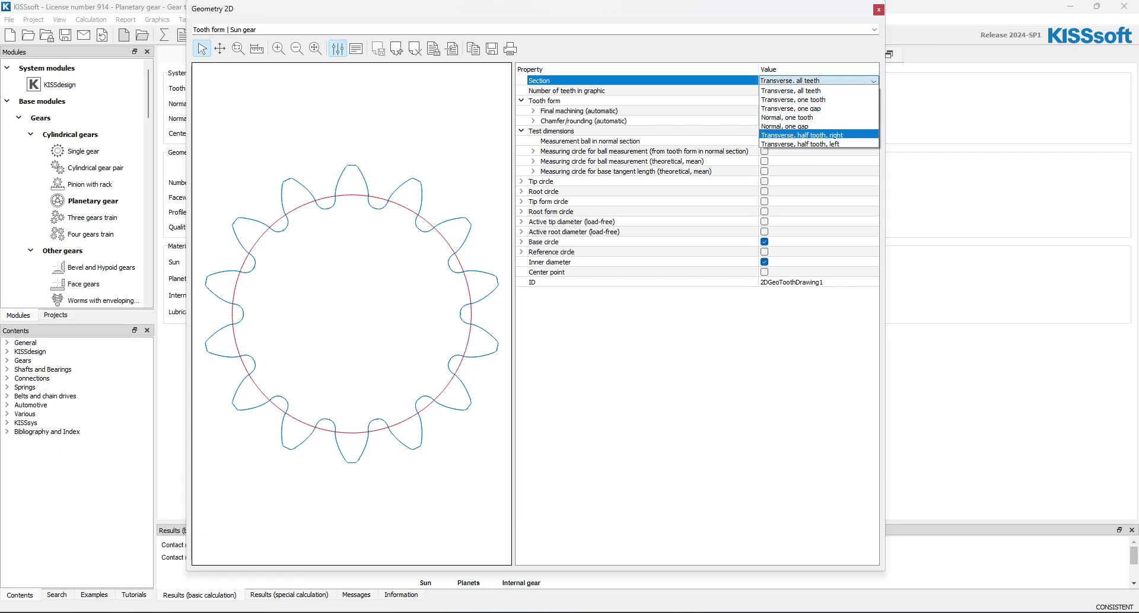
click(801, 135)
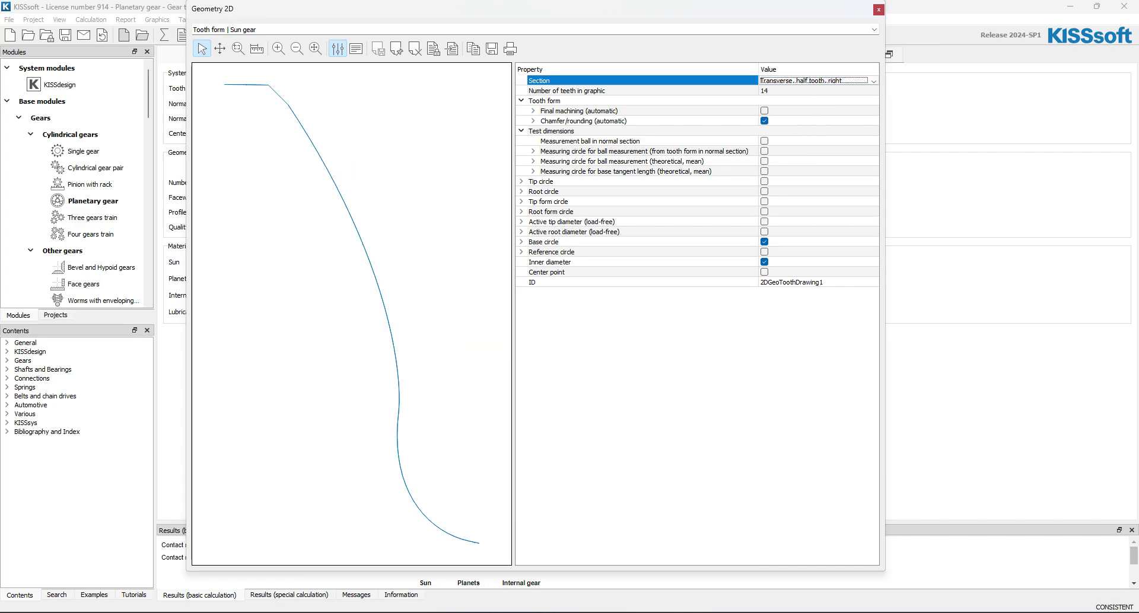
- Export the sun gear's half tooth as a DXF file named "Half tooth form right" and close the 2D graphic
click(492, 48)
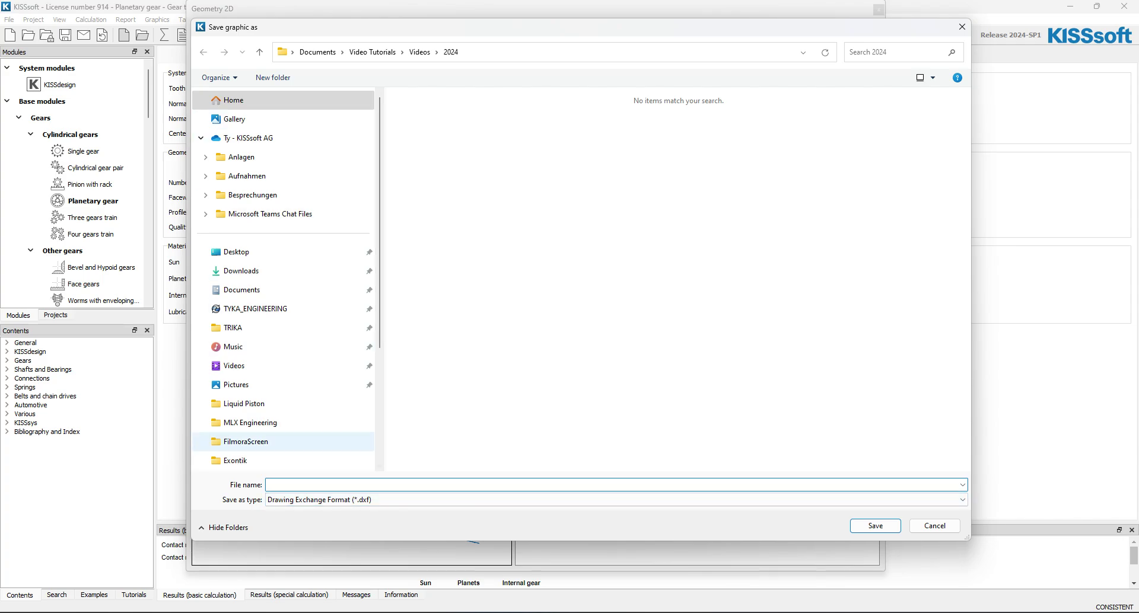
text(Half tooth form right)
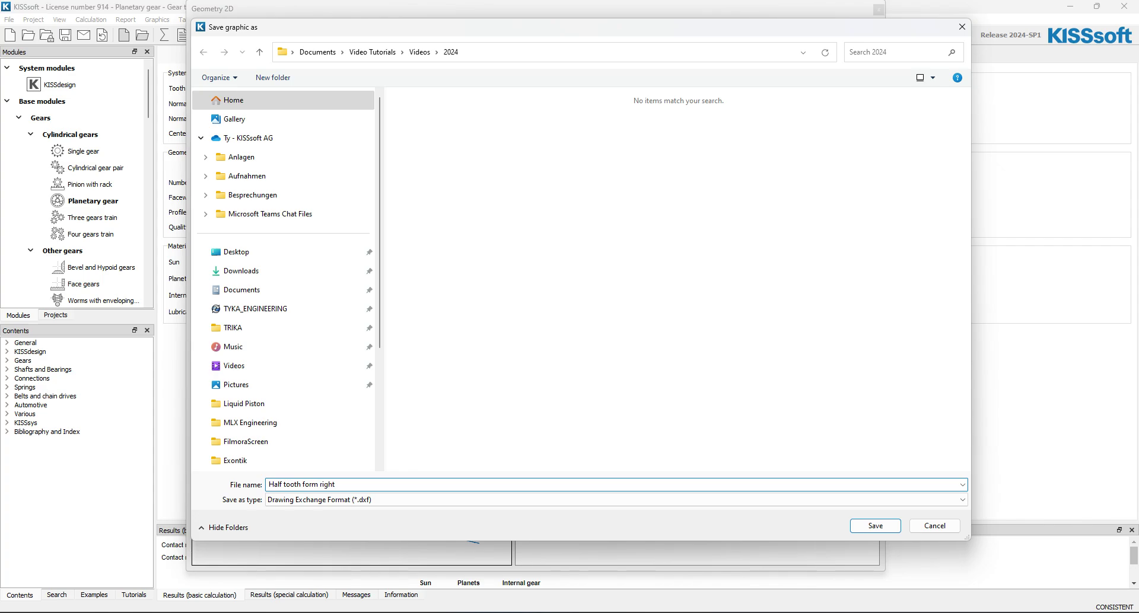
key(Return)
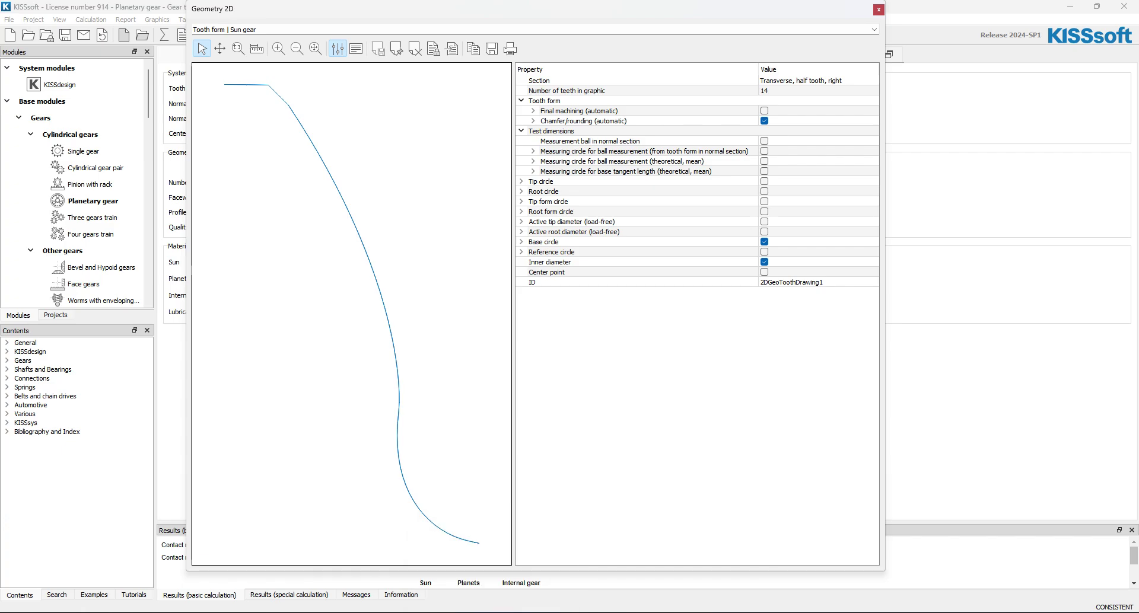
click(533, 29)
click(877, 9)
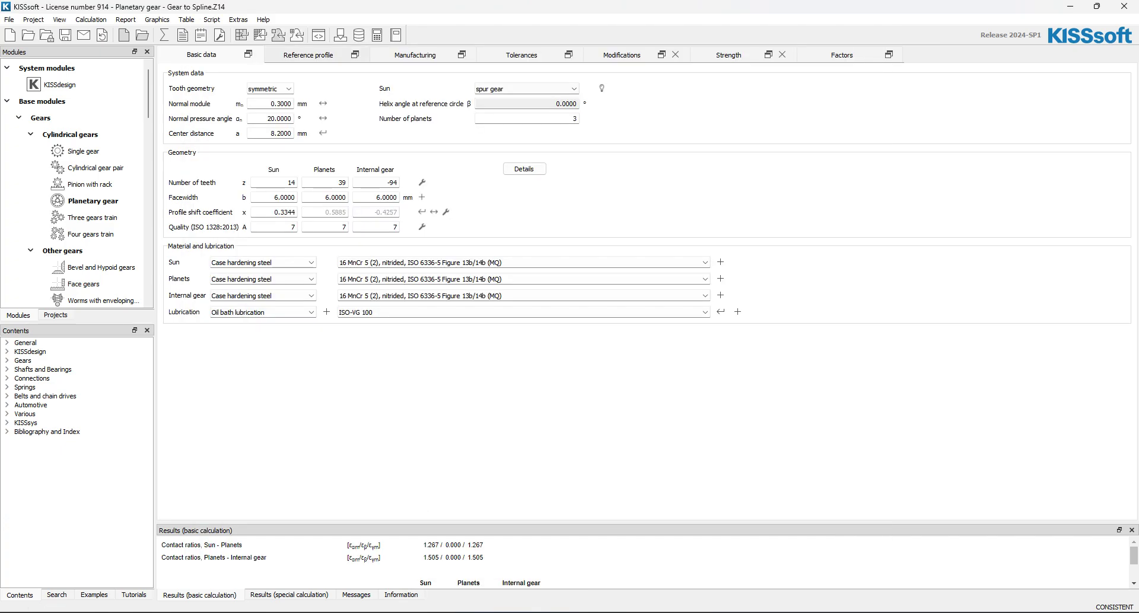
- Show the sun gear's reference profile data for final machining
click(307, 54)
key(Tab)
key(Tab)
key(Tab)
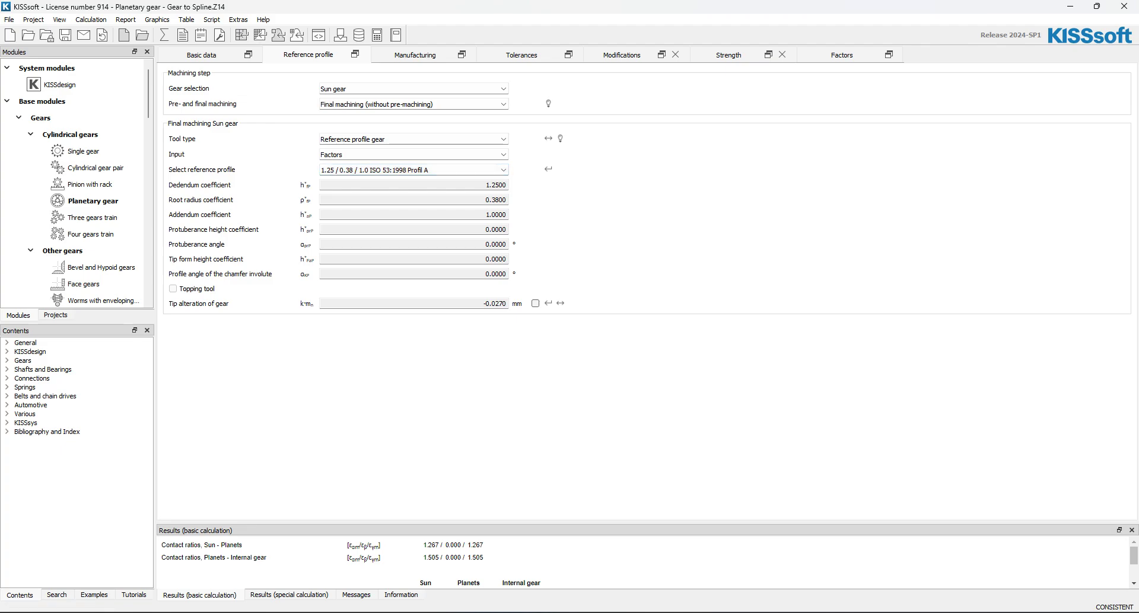
- Launch a second KISSsoft 2024 session from the installed applications
key(super)
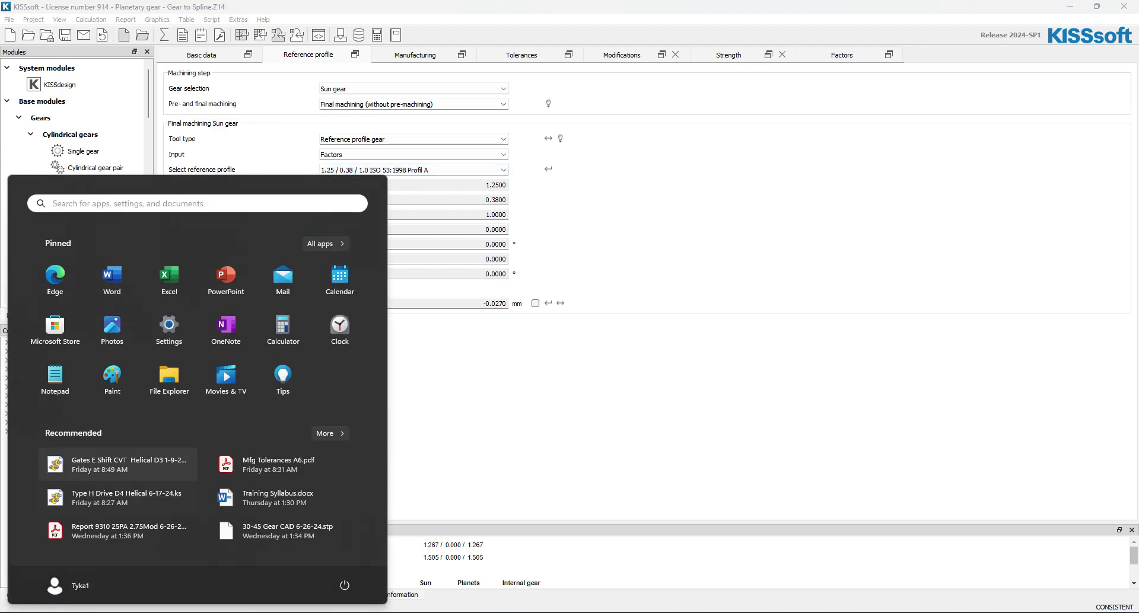
click(325, 243)
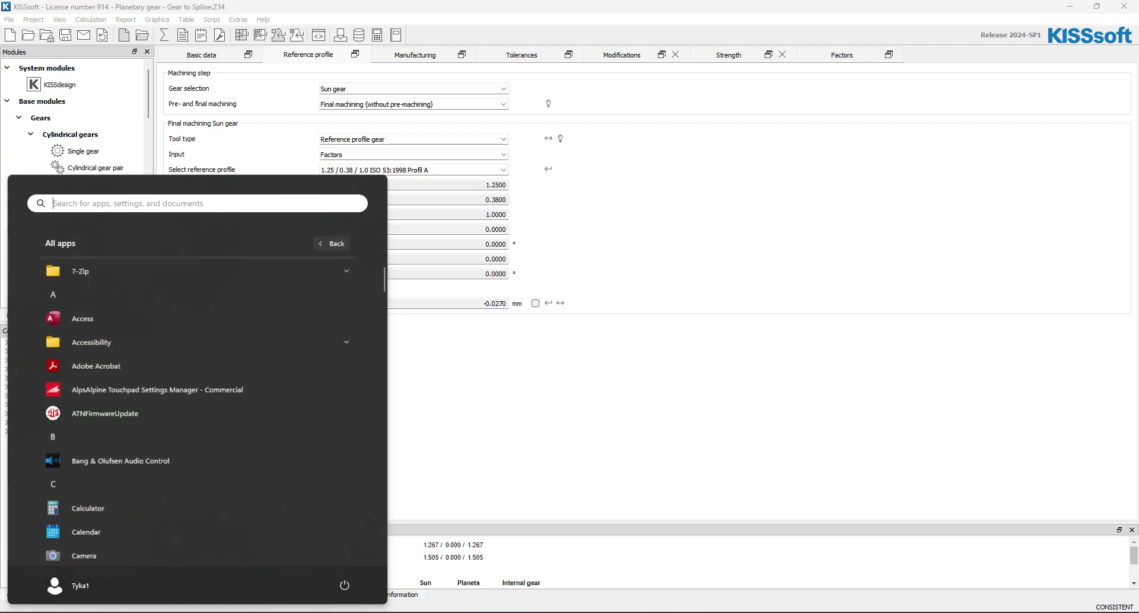
scroll(195, 346, down, 10)
scroll(195, 346, down, 6)
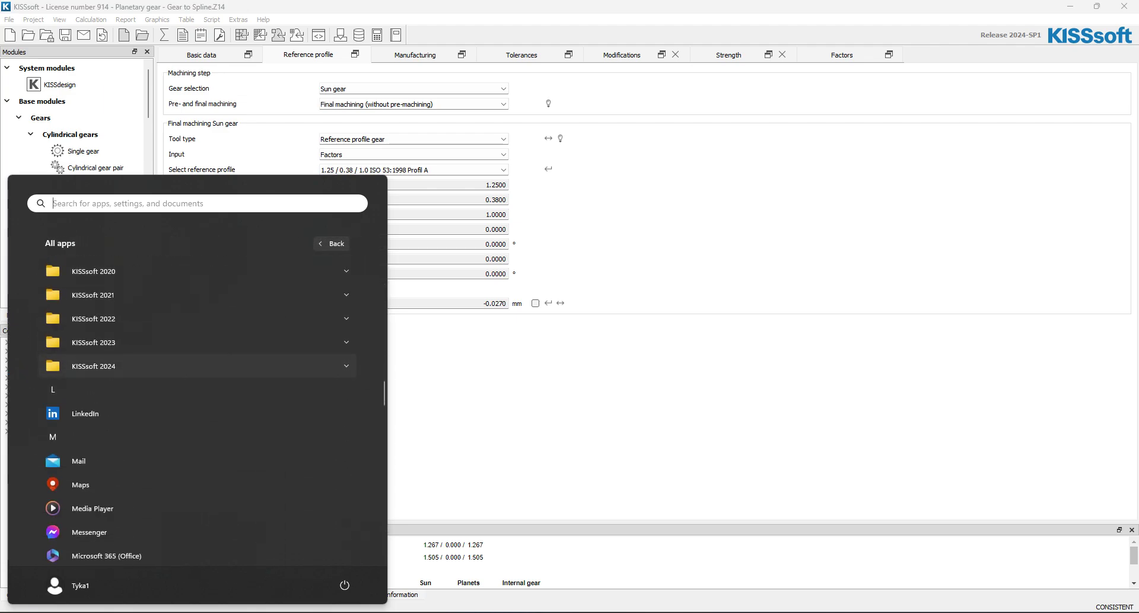
click(195, 366)
click(196, 437)
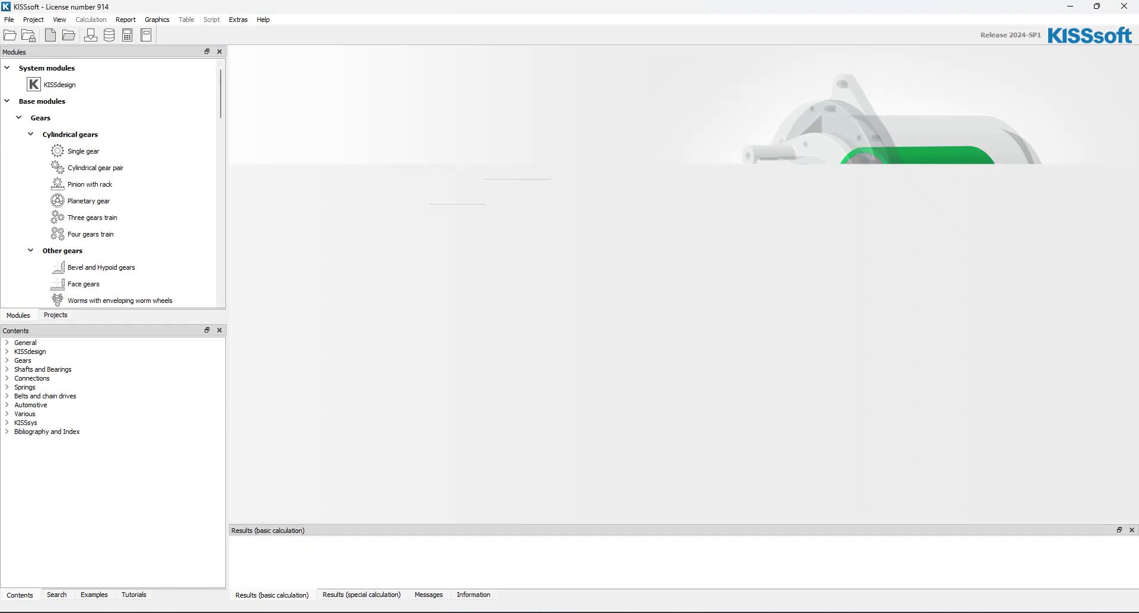
- Open the Spline (geometry and strength) calculation module among the shaft-hub connections
scroll(108, 184, down, 5)
scroll(119, 208, down, 3)
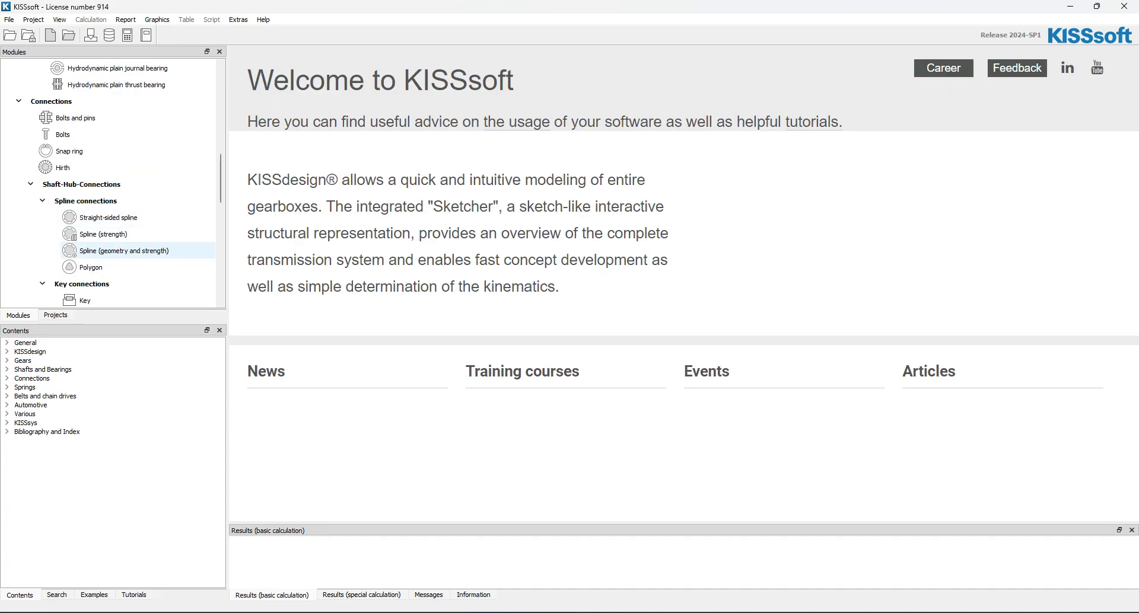
double_click(123, 251)
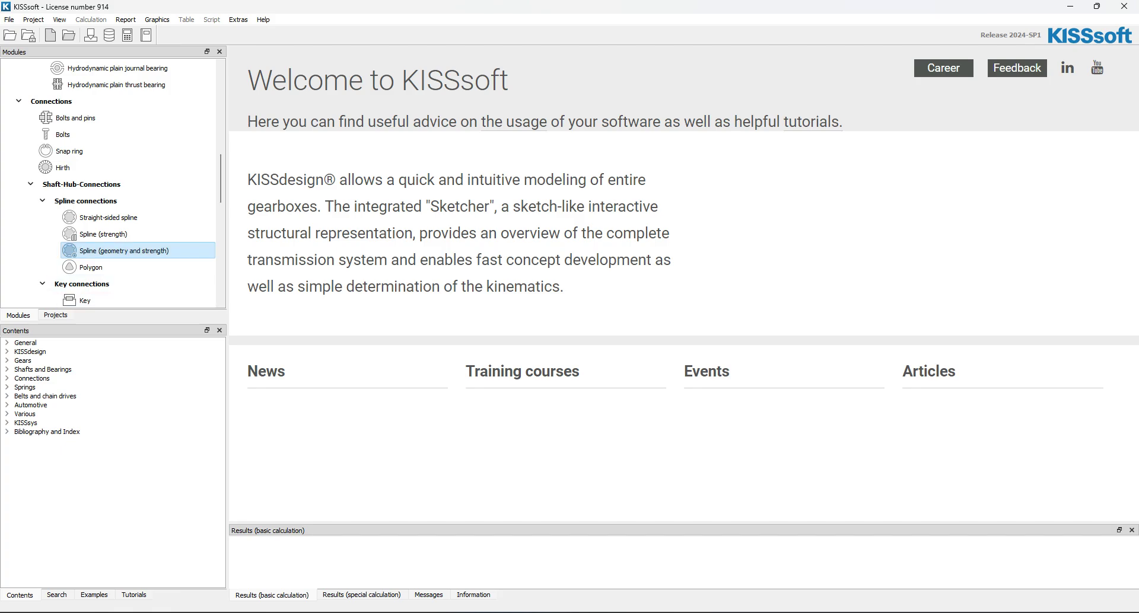
double_click(124, 250)
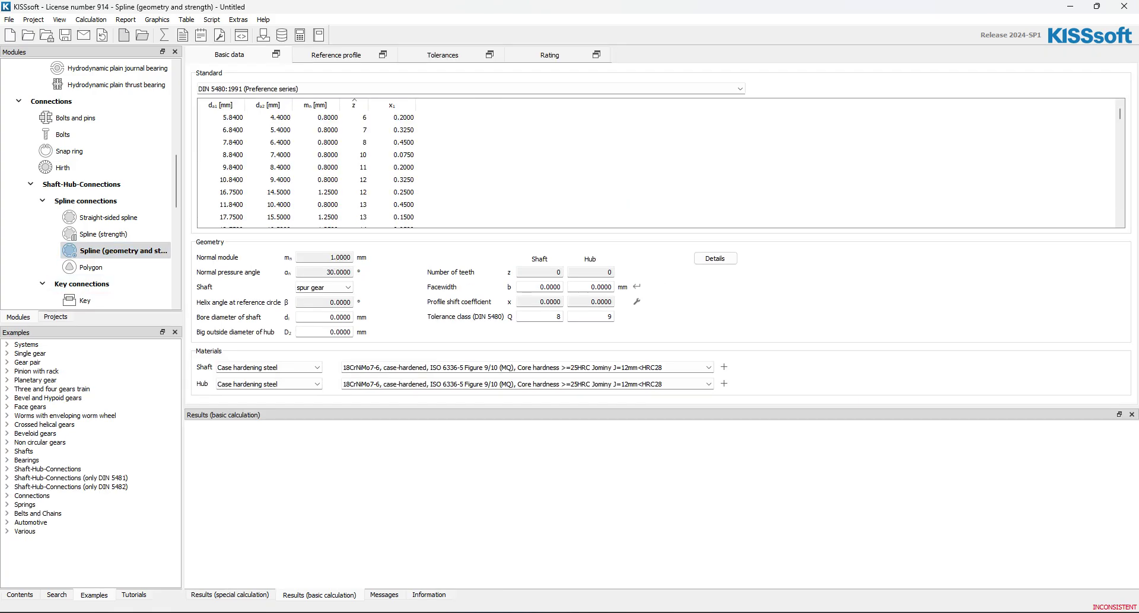
- Switch back to the planetary gear calculation and review its basic data and the sun gear's reference profile
mouse_move(493, 611)
click(425, 560)
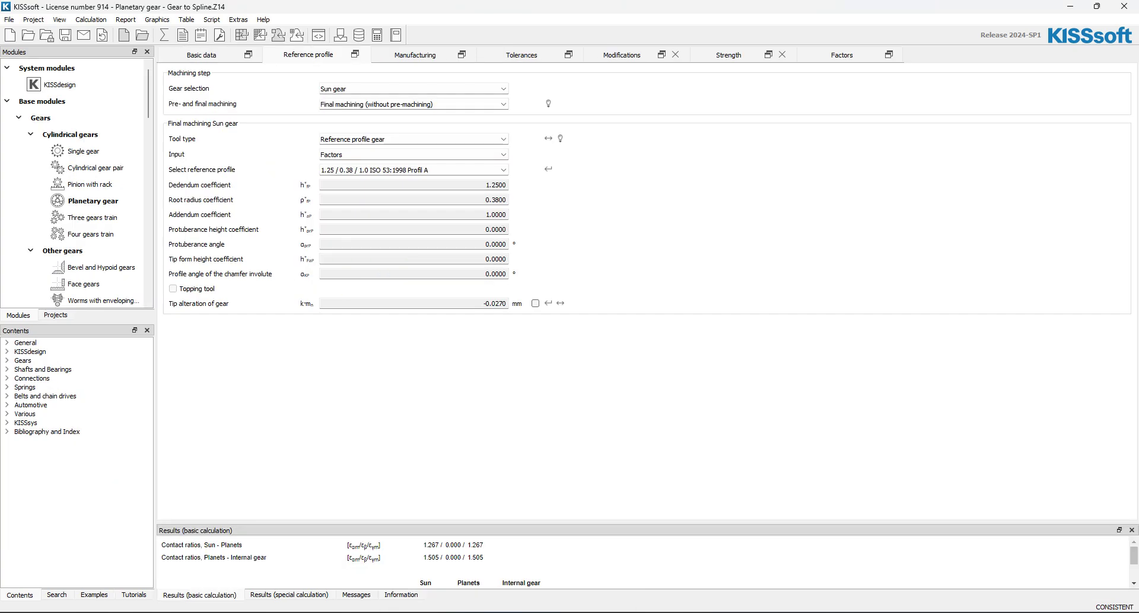
click(201, 54)
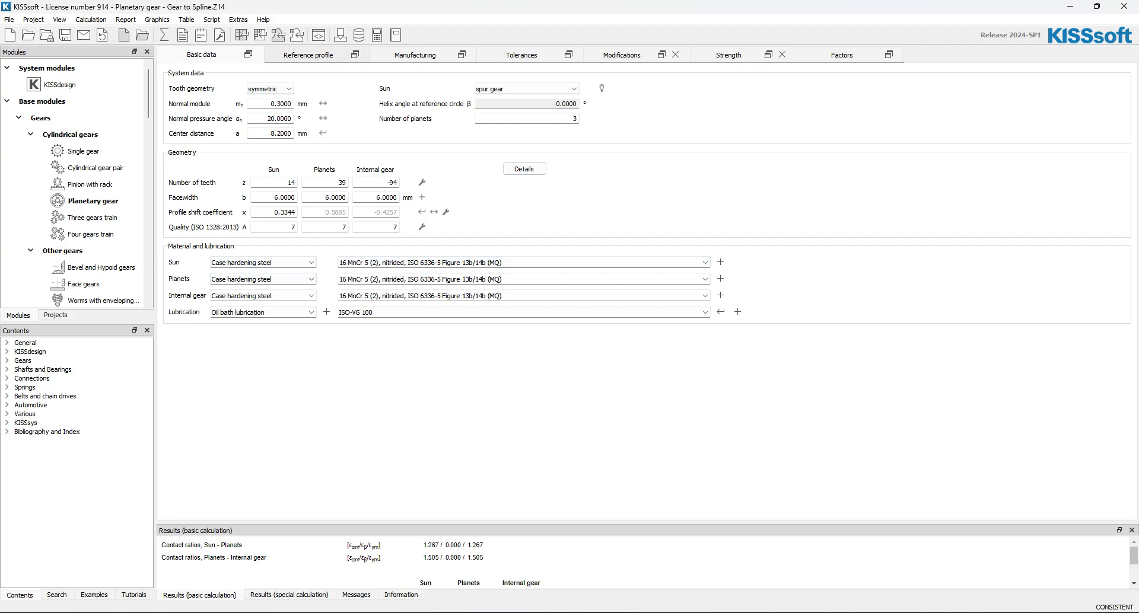
click(308, 55)
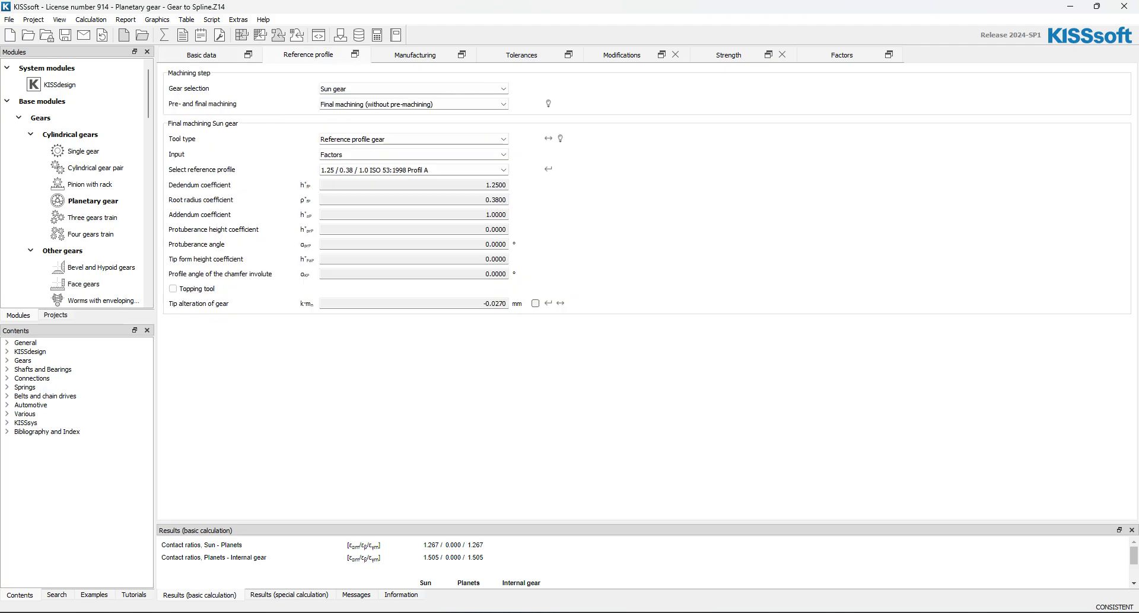
key(ctrl+shift+Tab)
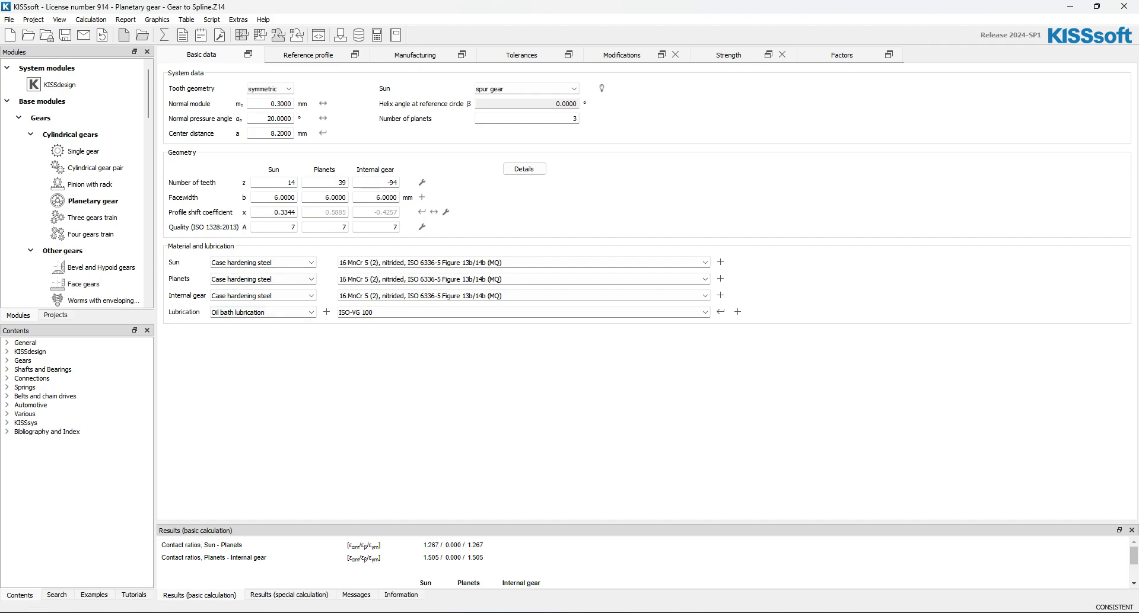
- Switch back to the spline calculation and set its standard to Own Input ANSI B92.2M:1989, 30°, flat root
mouse_move(492, 611)
click(556, 564)
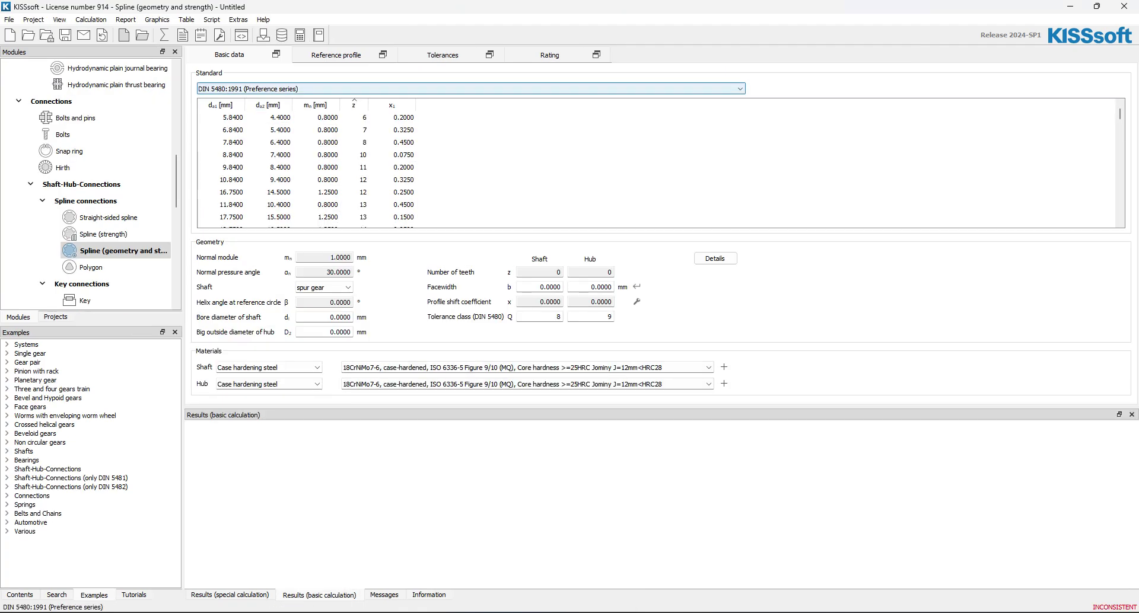
click(261, 88)
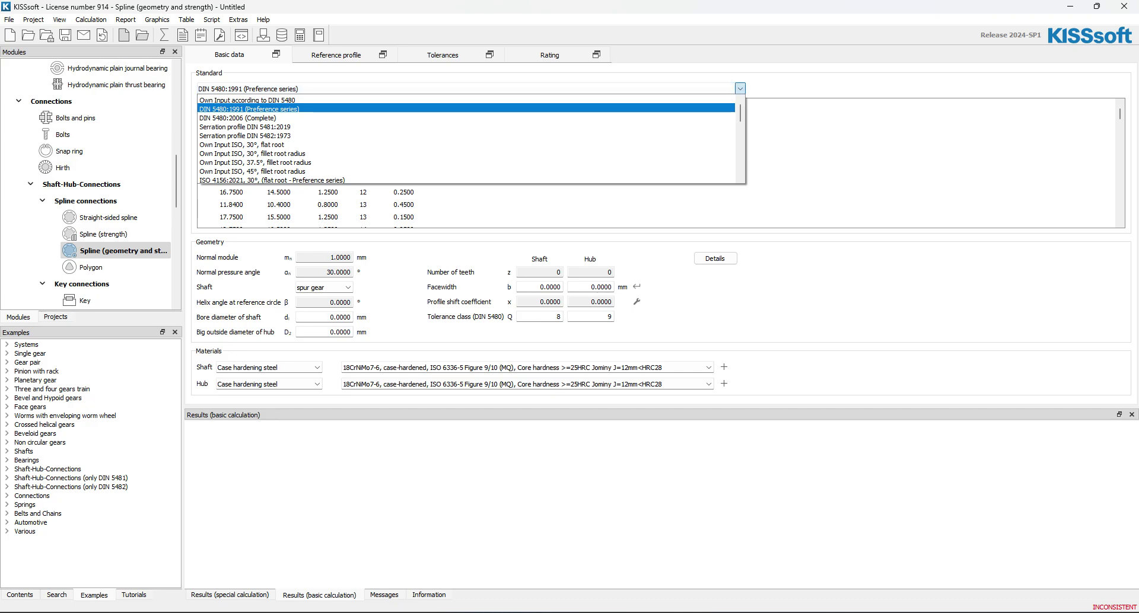
key(Down)
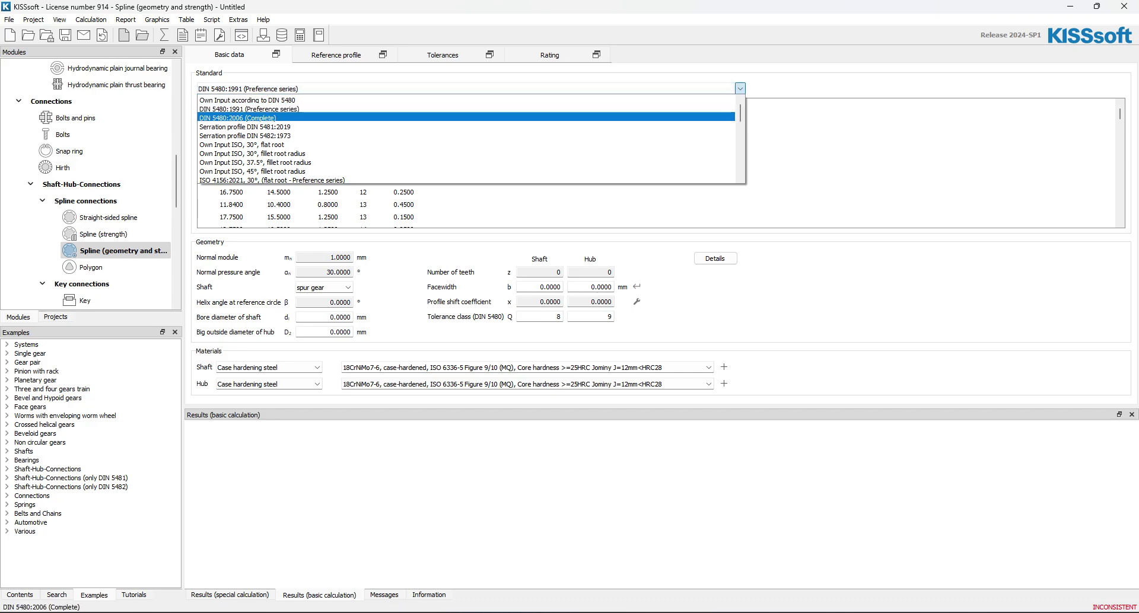
scroll(466, 139, down, 5)
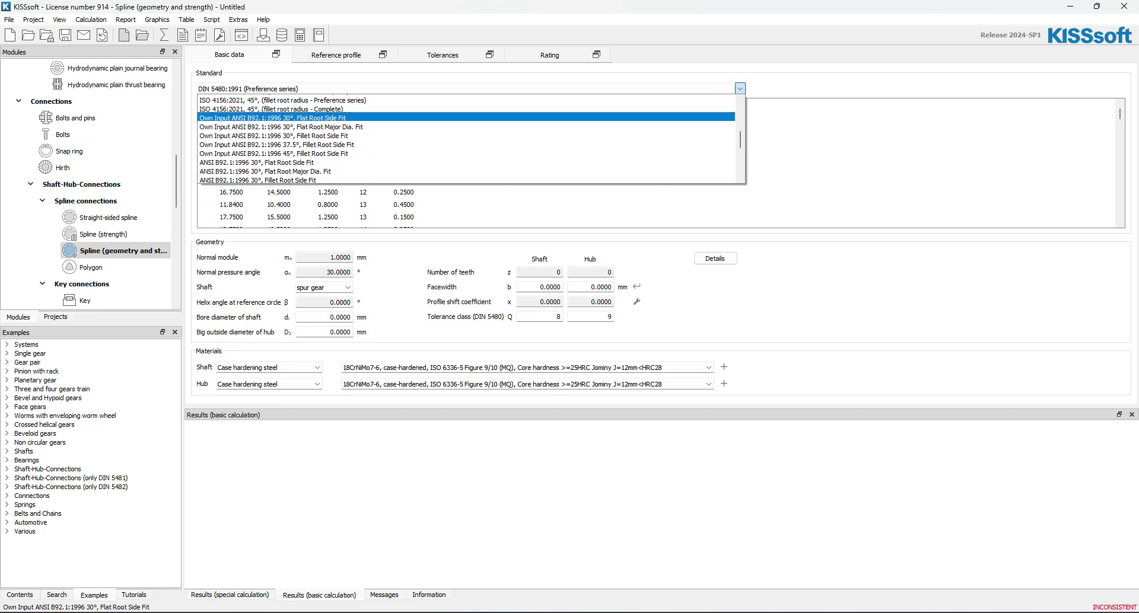
scroll(466, 139, down, 1)
scroll(466, 118, down, 1)
scroll(466, 118, up, 1)
scroll(469, 136, down, 2)
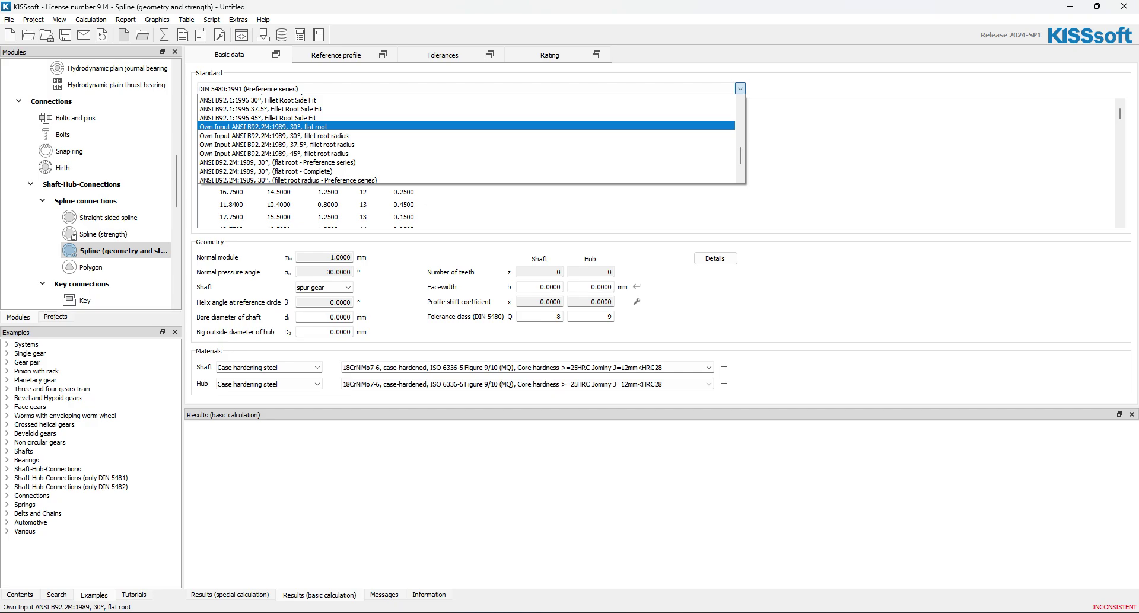
click(263, 126)
key(Return)
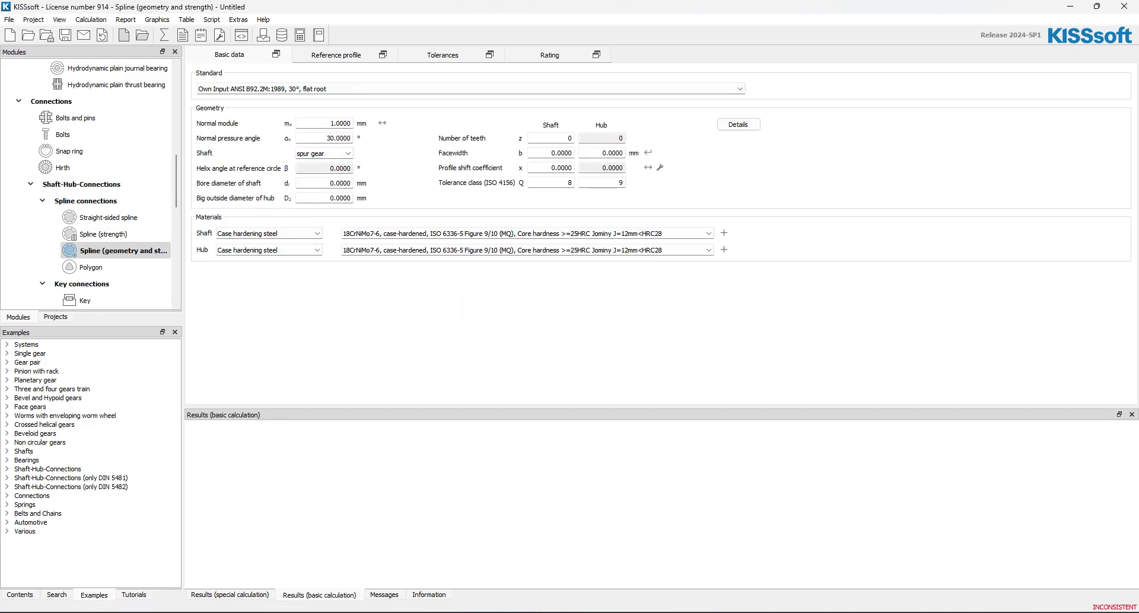
- Set the spline's normal module to 0.3 mm and its normal pressure angle to 20°
click(331, 123)
text(0.3)
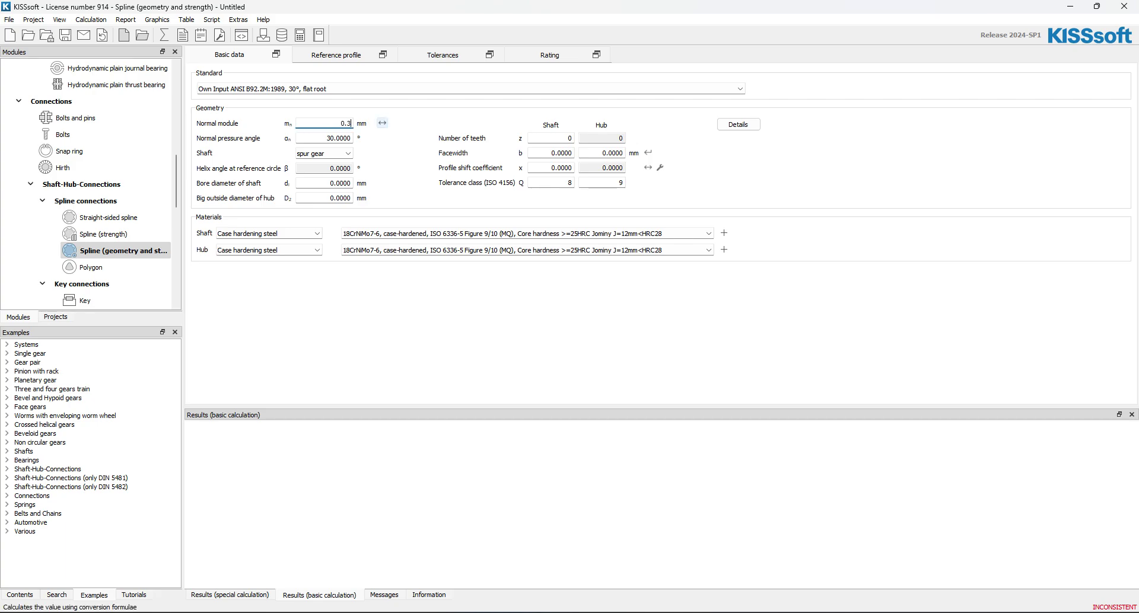
key(Return)
click(327, 139)
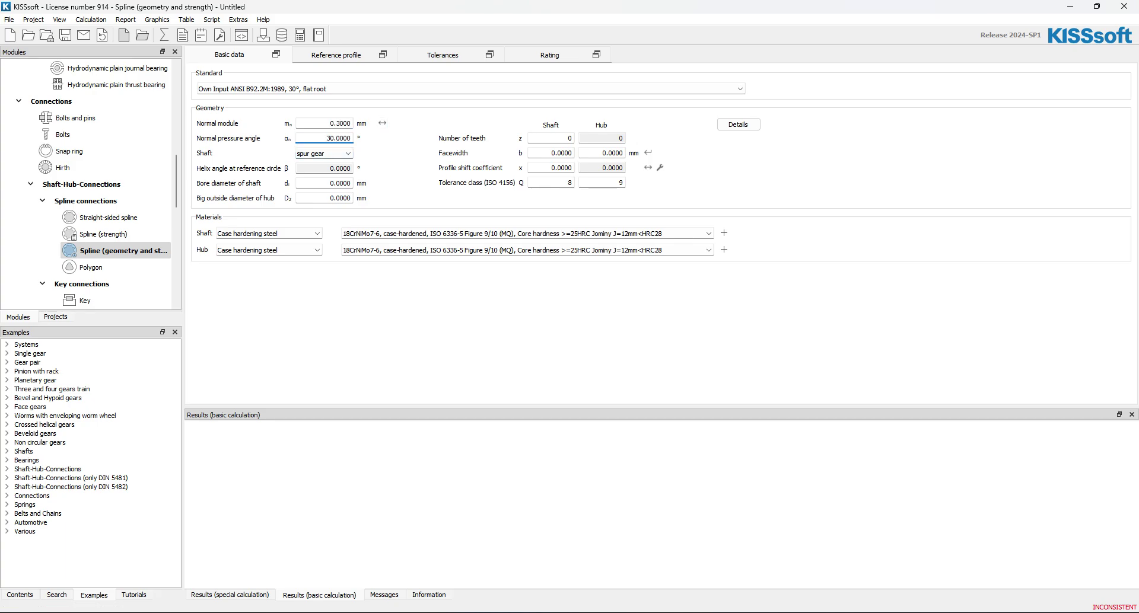
double_click(326, 138)
text(20)
key(Return)
- Set the hub's big outside diameter to 20 mm and the shaft's number of teeth to 14
double_click(340, 198)
text(20)
key(Return)
double_click(569, 138)
text(14)
key(Tab)
- Check the planetary gear's basic data, and set the spline's shaft facewidth to 6 mm and tolerance class 7 for shaft and hub
mouse_move(492, 612)
click(429, 567)
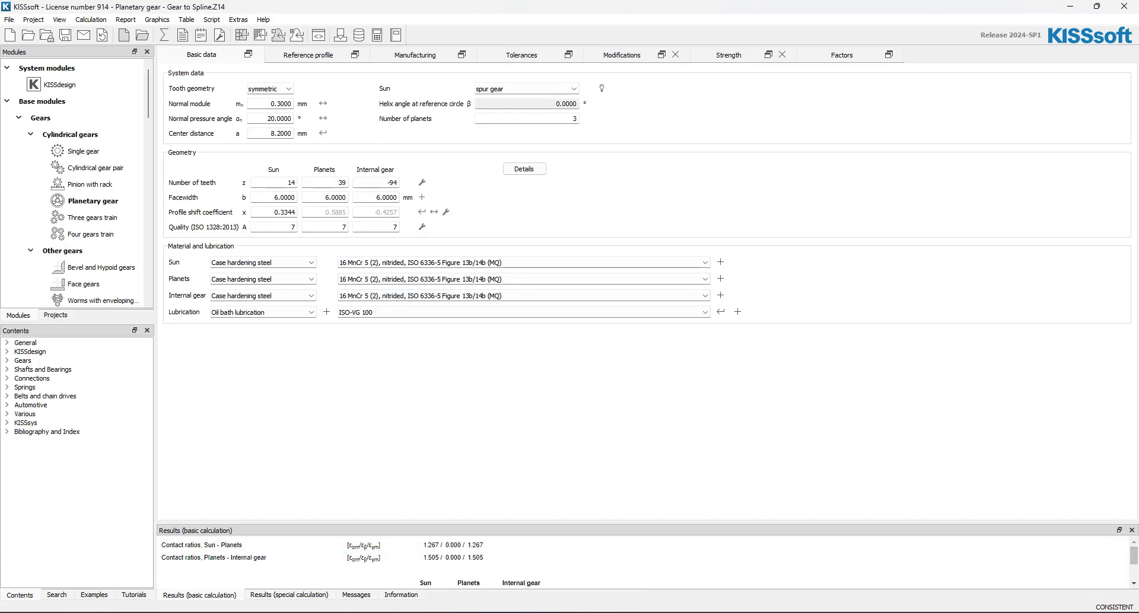
click(555, 567)
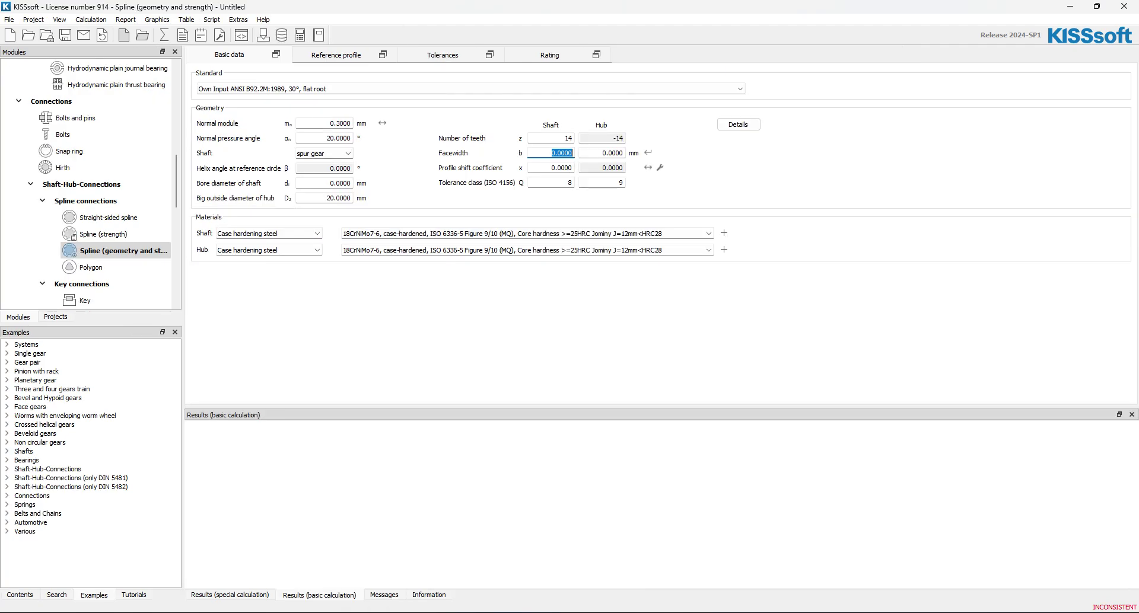
text(6.00)
key(Return)
double_click(570, 182)
text(7)
key(Tab)
text(7)
- Set the shaft's final machining reference profile to Own Input
click(336, 54)
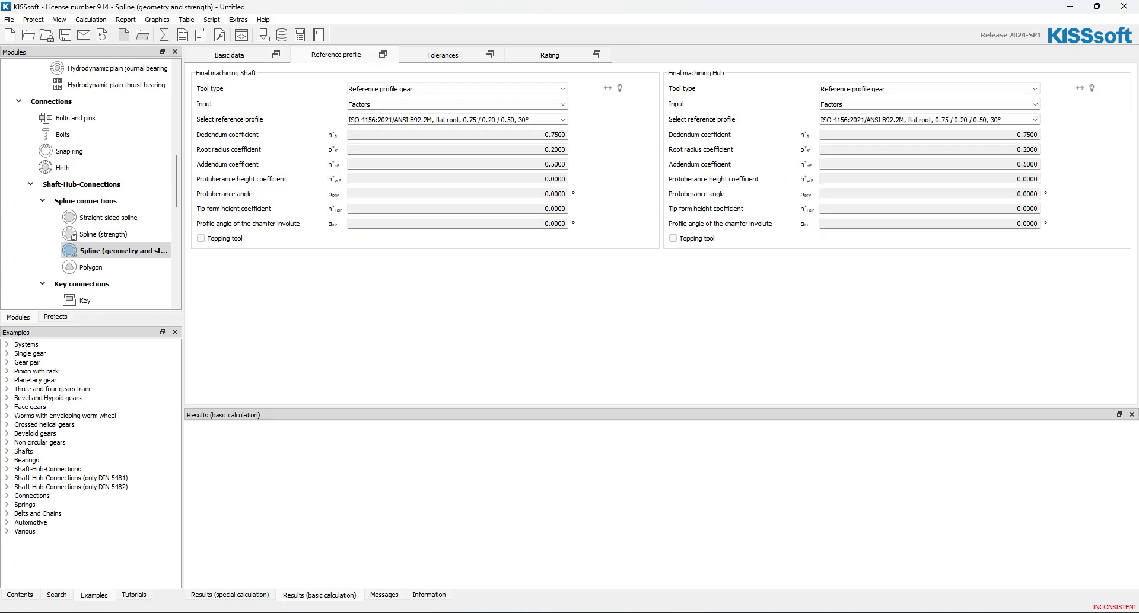
click(456, 120)
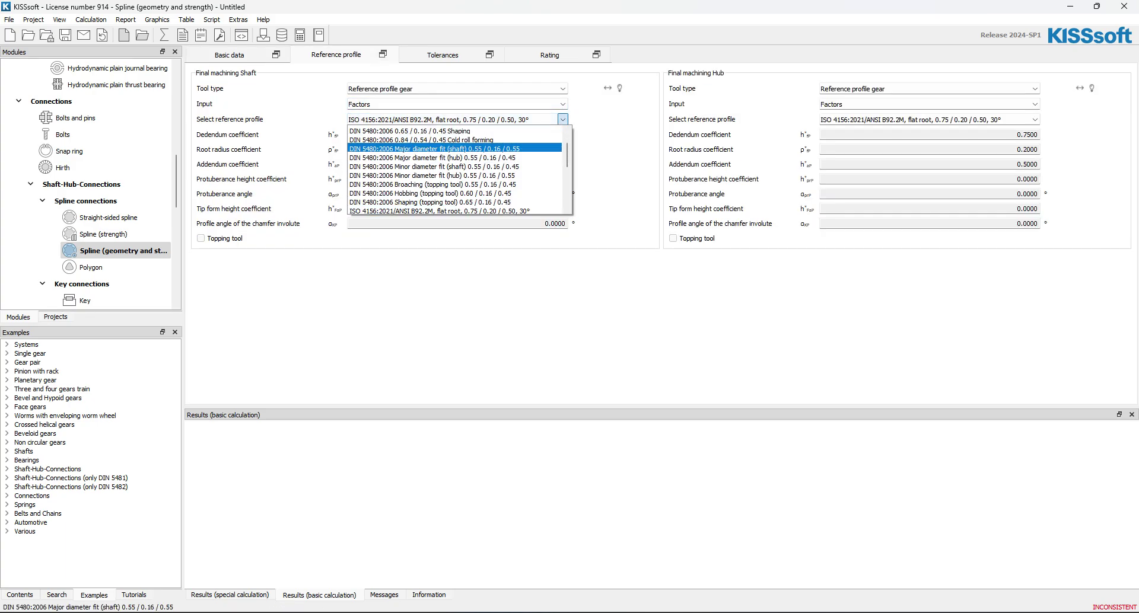
drag(566, 155, 566, 136)
click(453, 130)
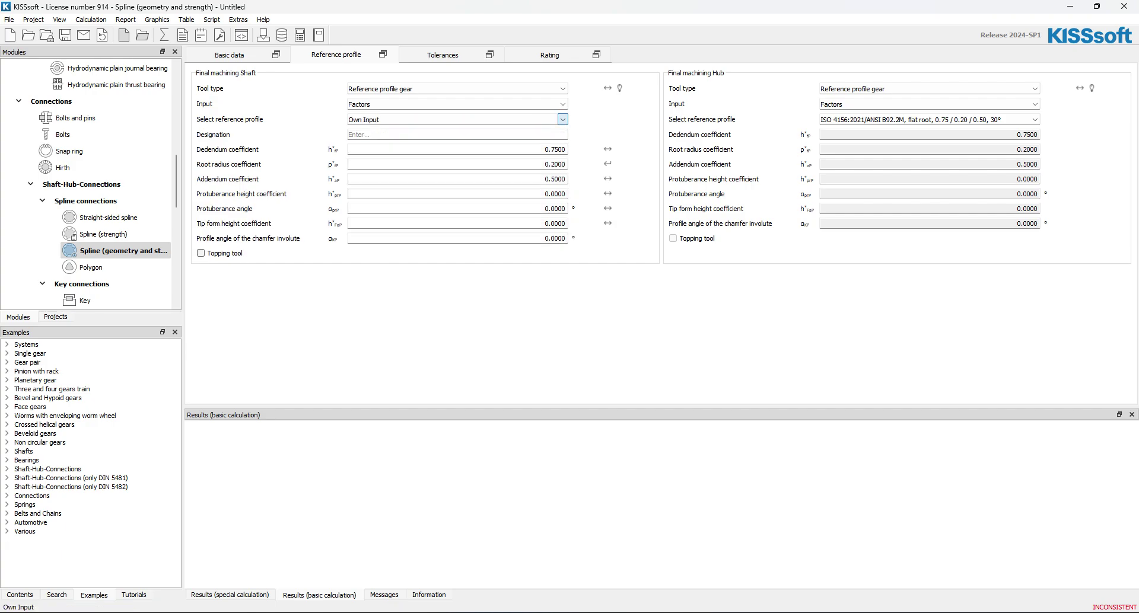
- Set the shaft's dedendum coefficient to 1.25, root radius coefficient to 0.38 and addendum coefficient to 1, and adopt its profile for the hub
key(Tab)
key(Tab)
text(1.25)
key(Tab)
text(0.38)
key(Tab)
text(1)
key(Return)
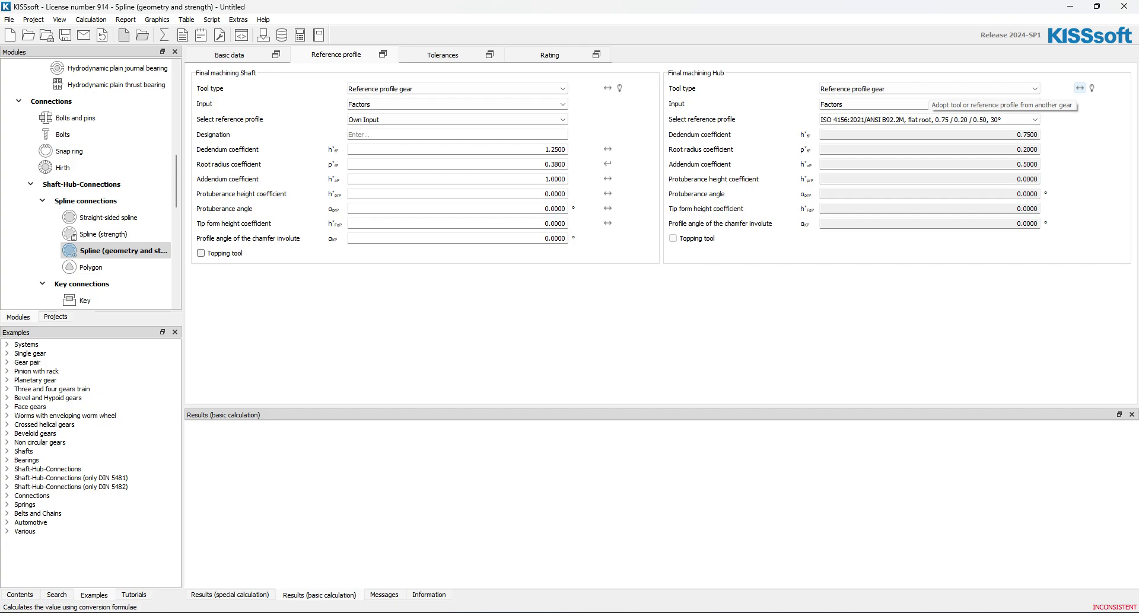
click(1079, 88)
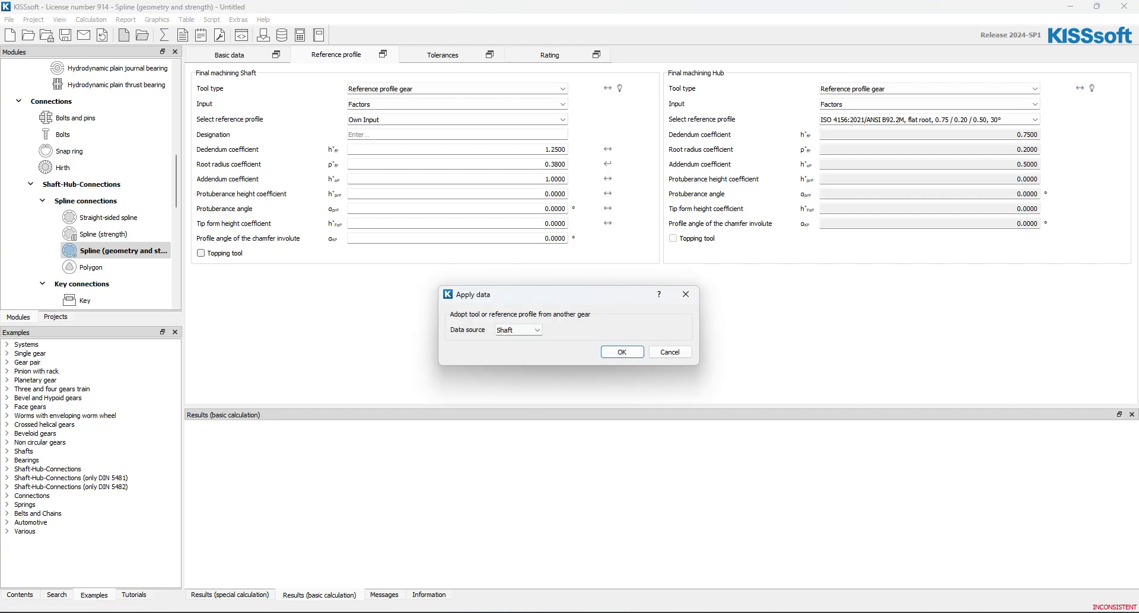
key(Return)
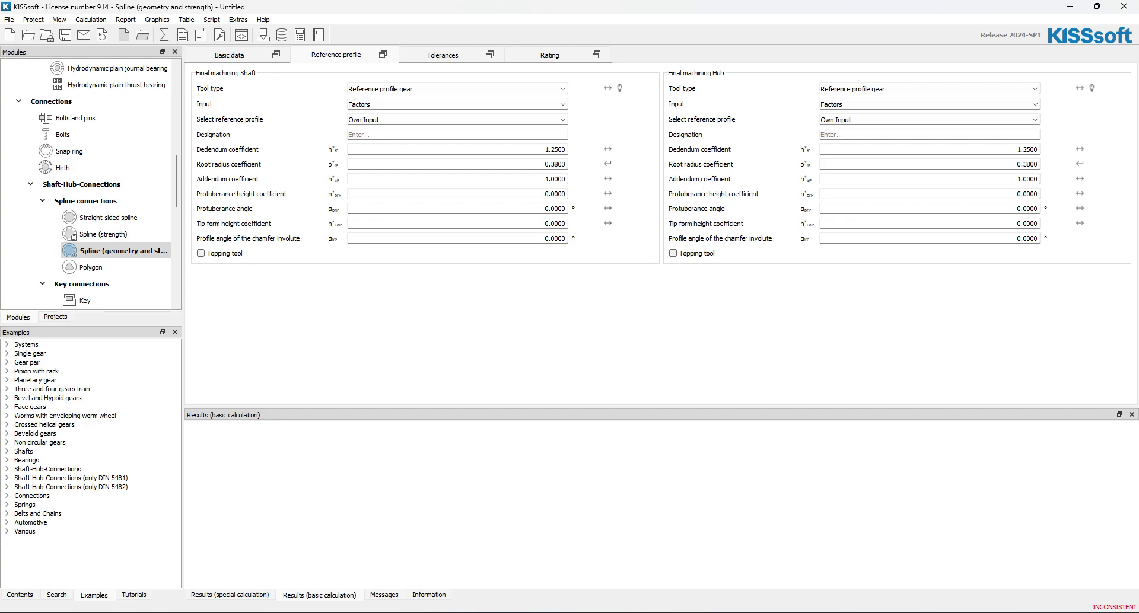
- Adjust the module-specific calculation settings and run the spline calculation through to its results
click(220, 34)
click(353, 207)
click(730, 501)
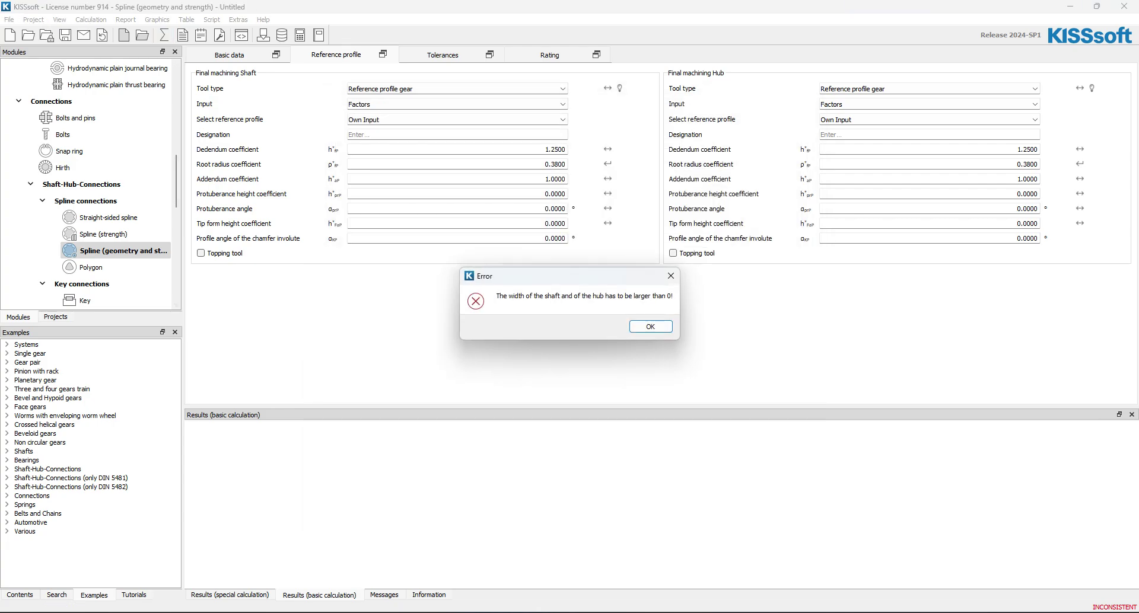
key(Return)
key(Return)
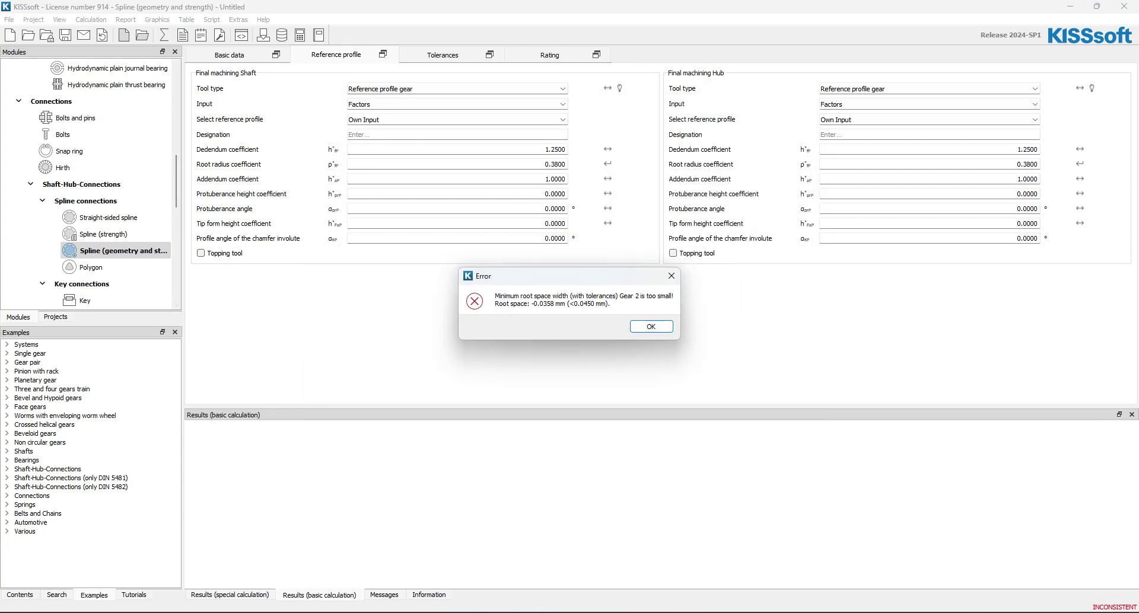
key(Return)
key(Return)
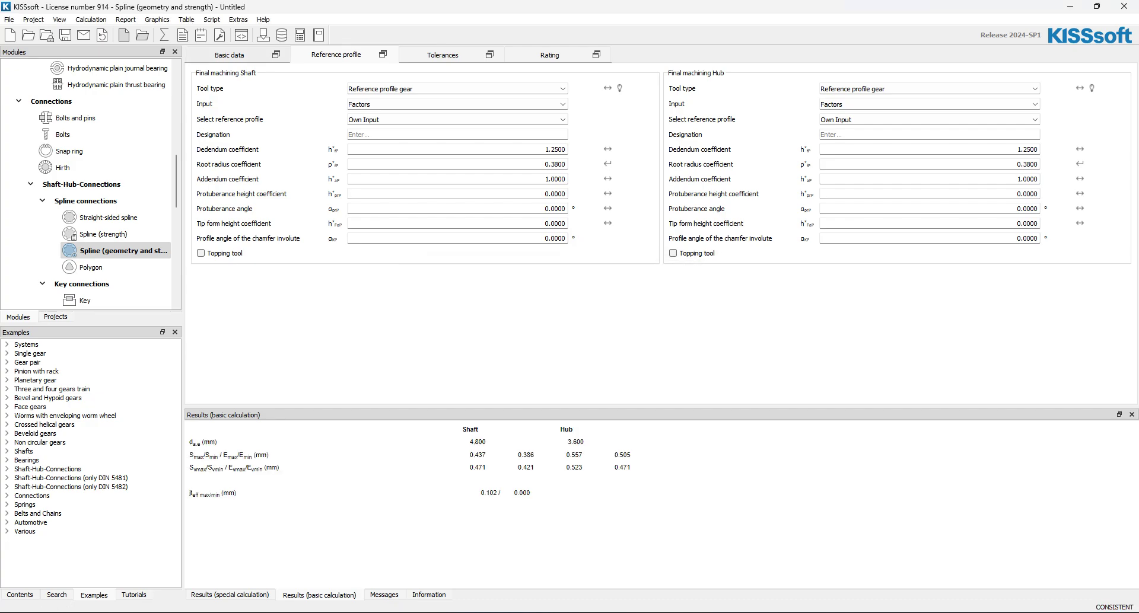
- Set the hub's facewidth to 6 mm and rerun the spline calculation
click(229, 55)
drag(601, 153, 625, 153)
text(6)
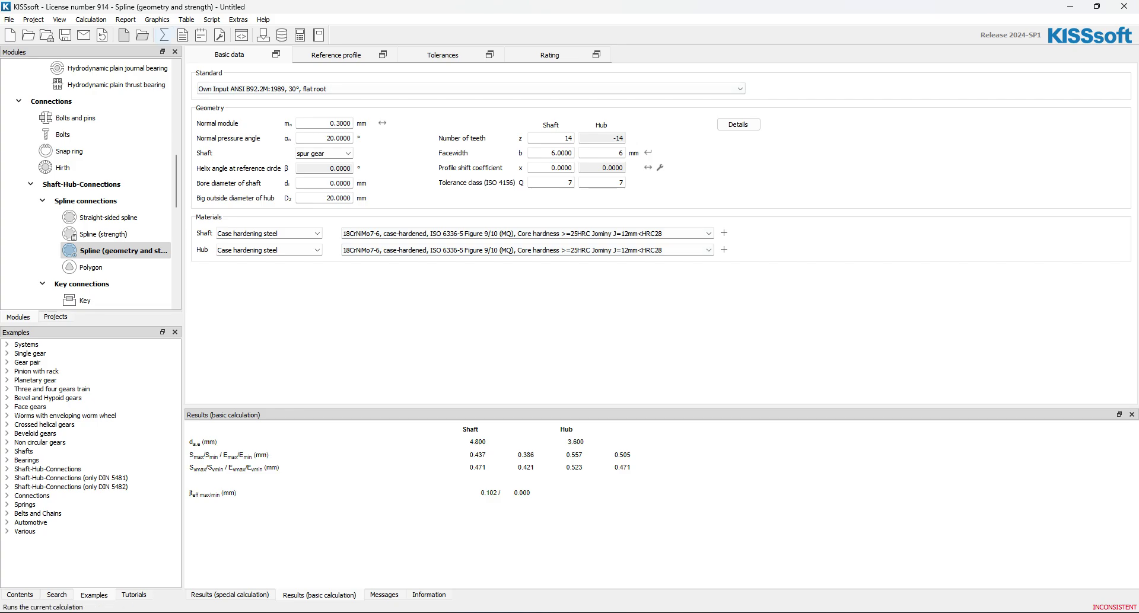
key(F5)
key(Return)
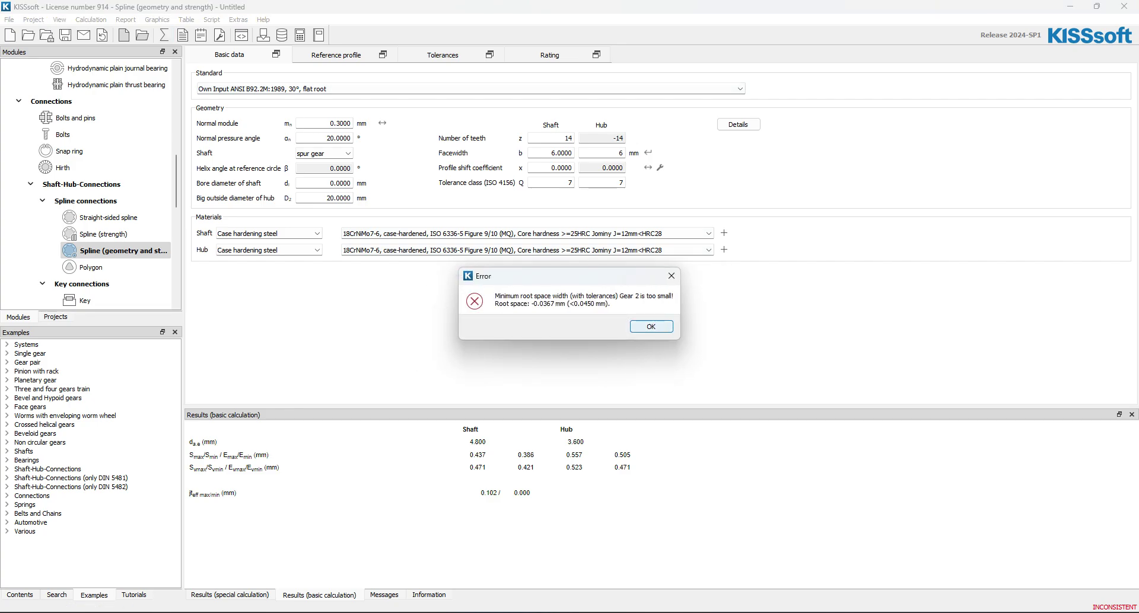
key(Return)
key(Return)
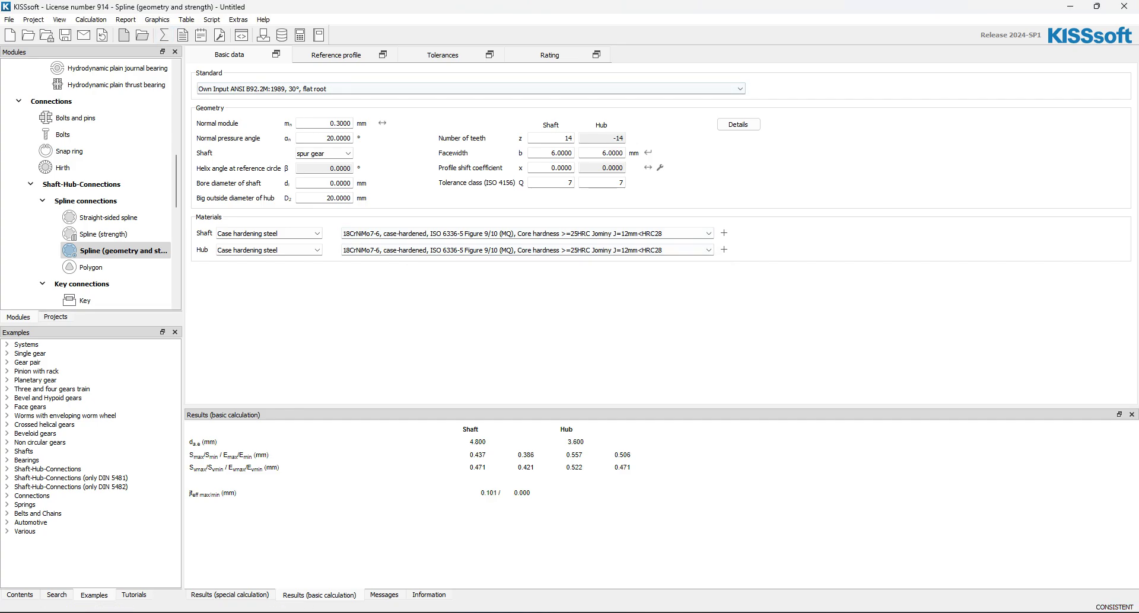
- Display the spline's 2D meshing geometry and enlarge the graphic for inspection
click(157, 19)
mouse_move(178, 33)
click(249, 34)
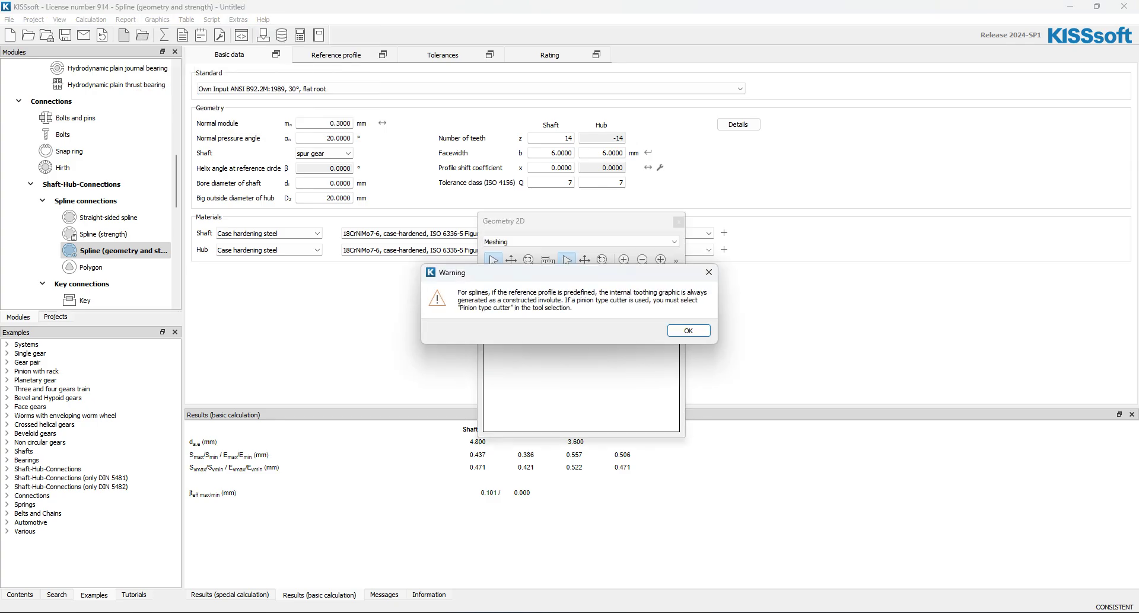
key(Return)
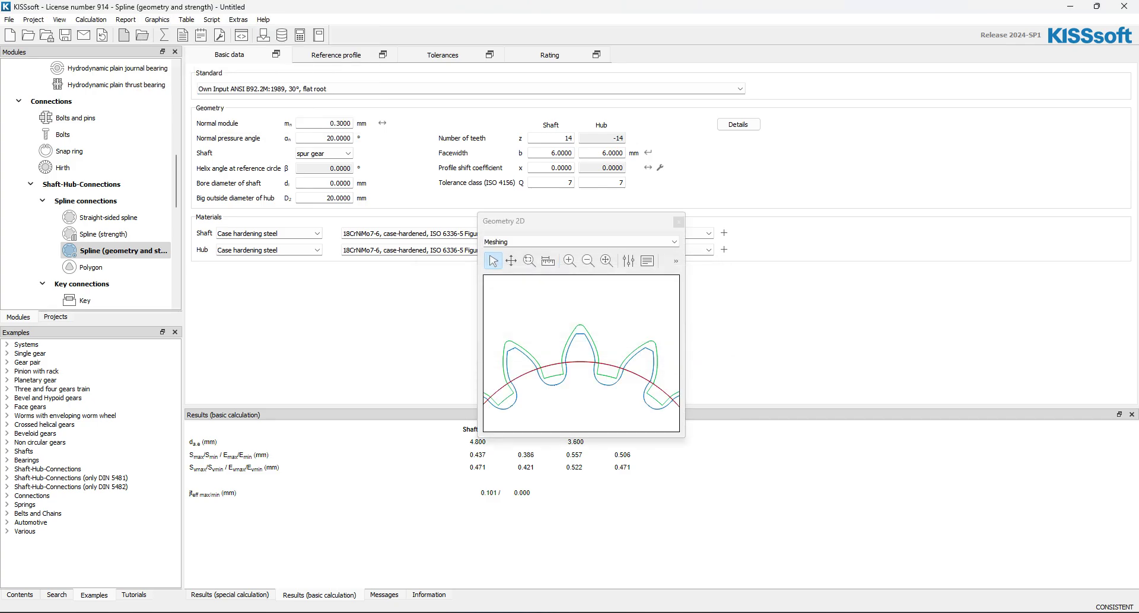
mouse_move(478, 437)
mouse_down()
mouse_move(234, 541)
mouse_move(211, 566)
mouse_up()
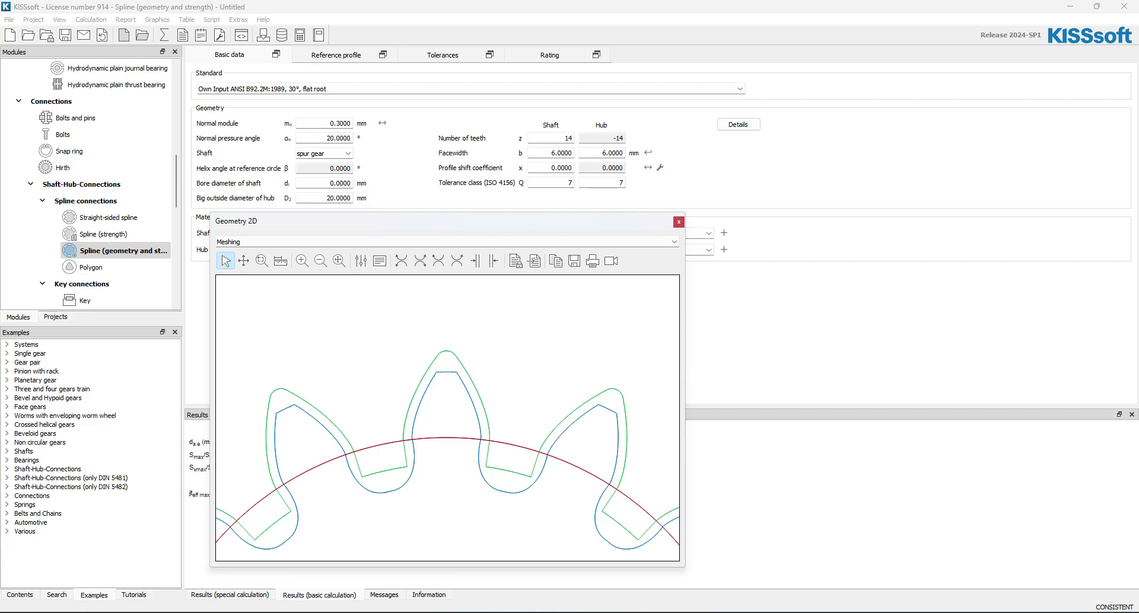
- Enable the tooth form calculation and add an Import cylindrical gear data operation to the shaft
click(336, 55)
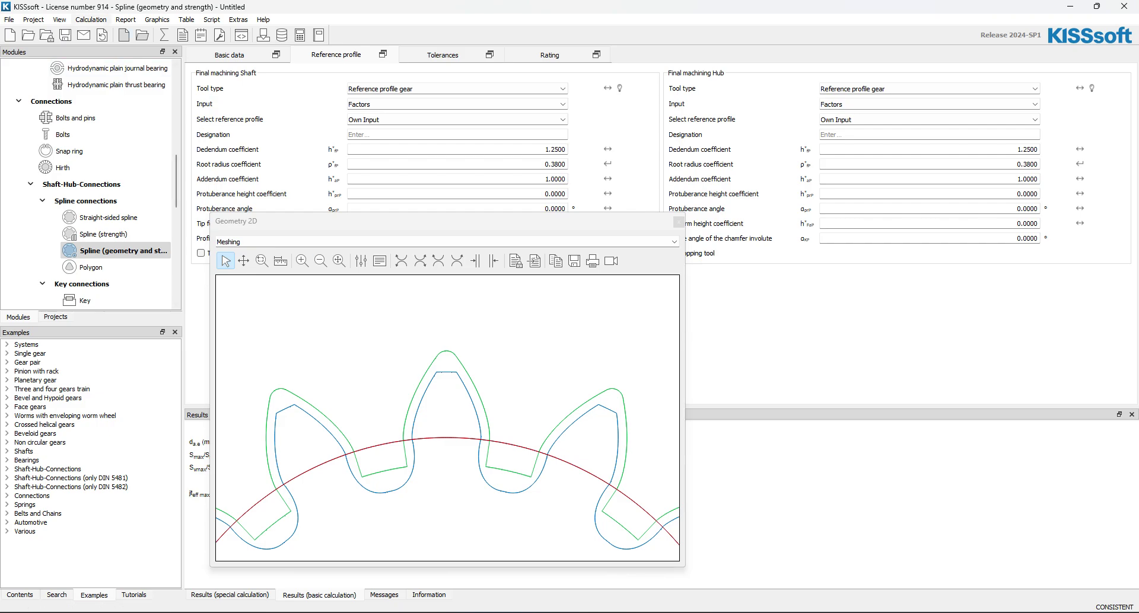
click(90, 19)
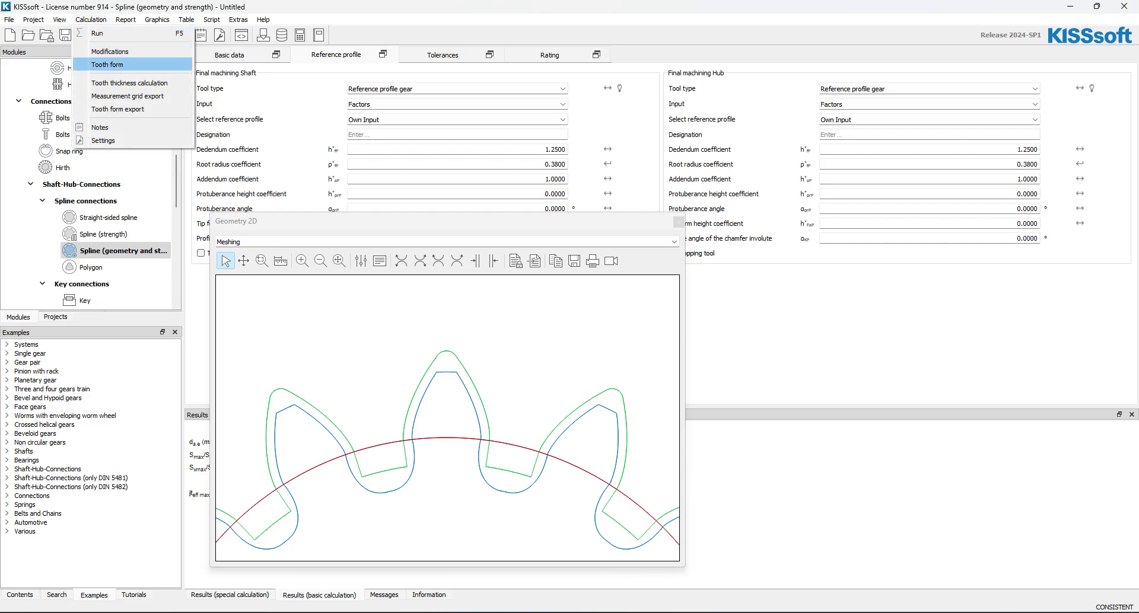
key(Return)
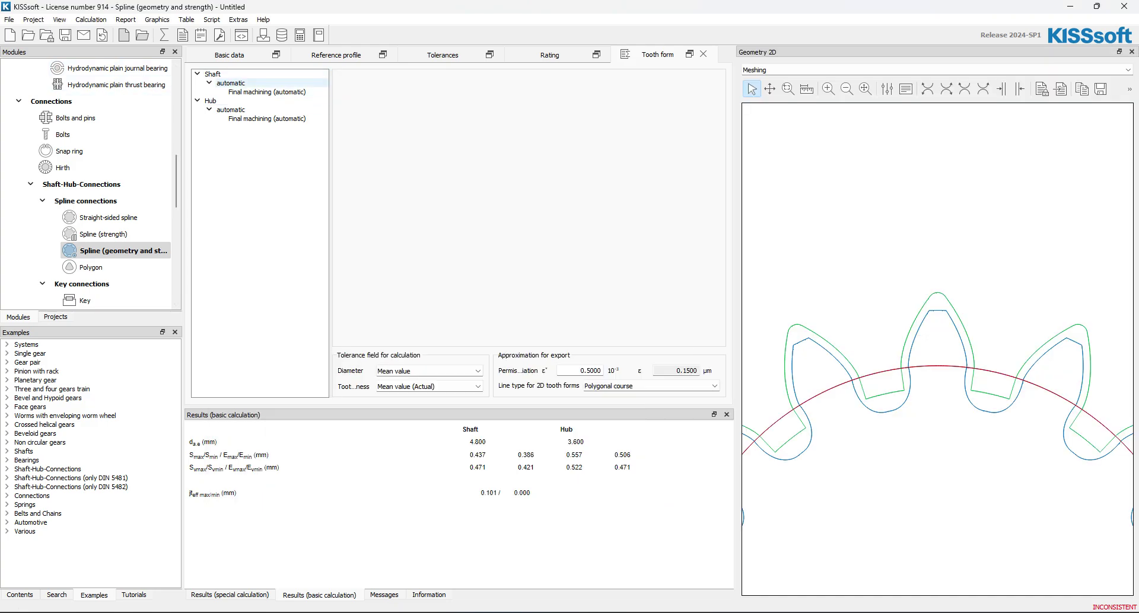
right_click(232, 84)
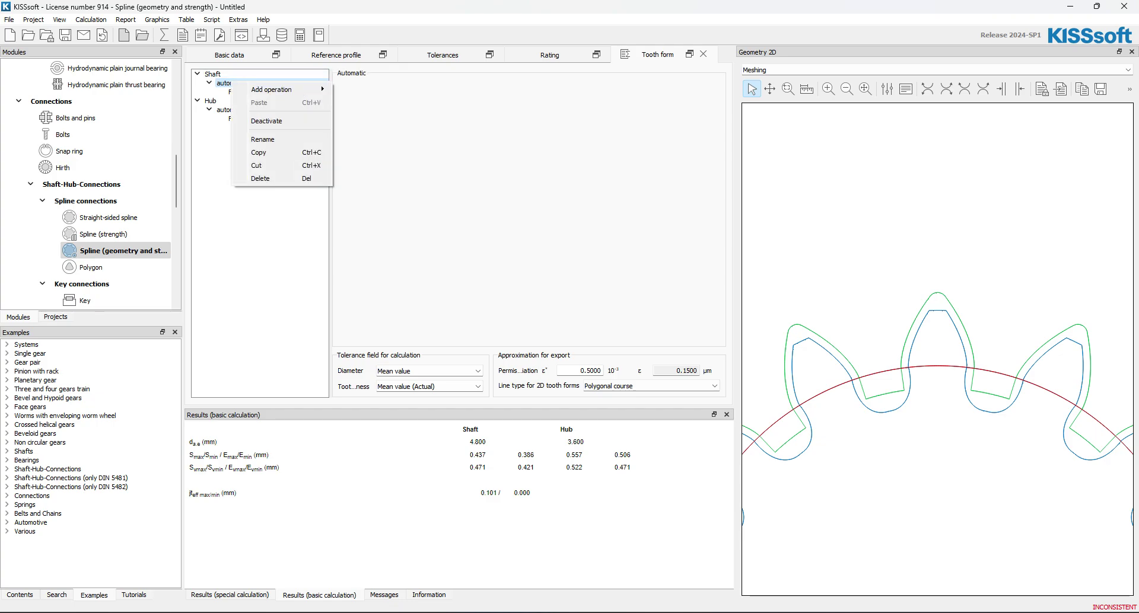
mouse_move(271, 89)
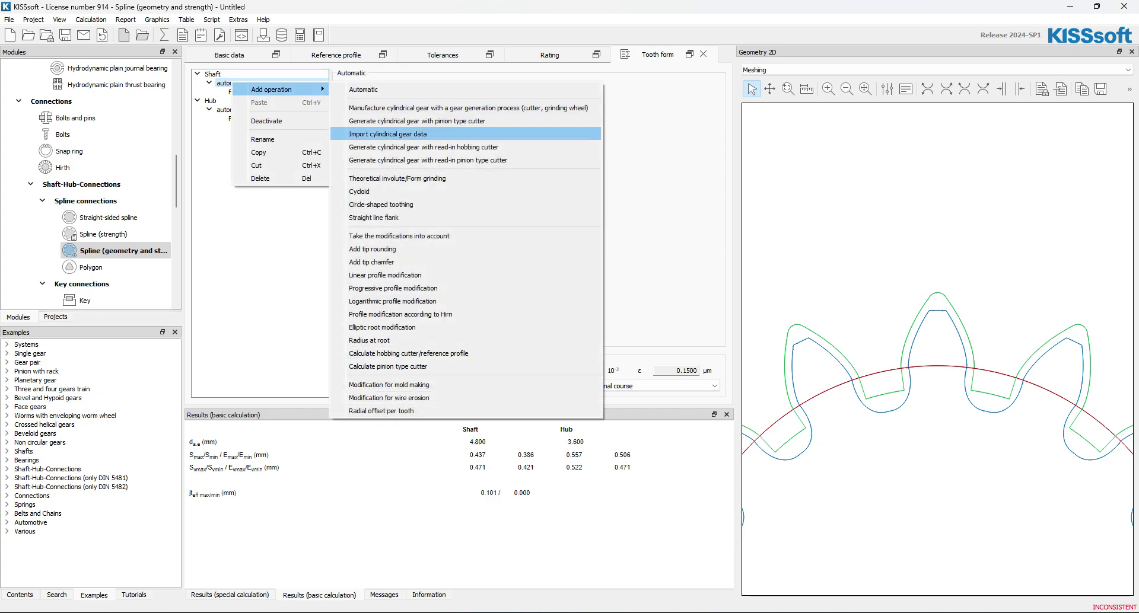
click(387, 134)
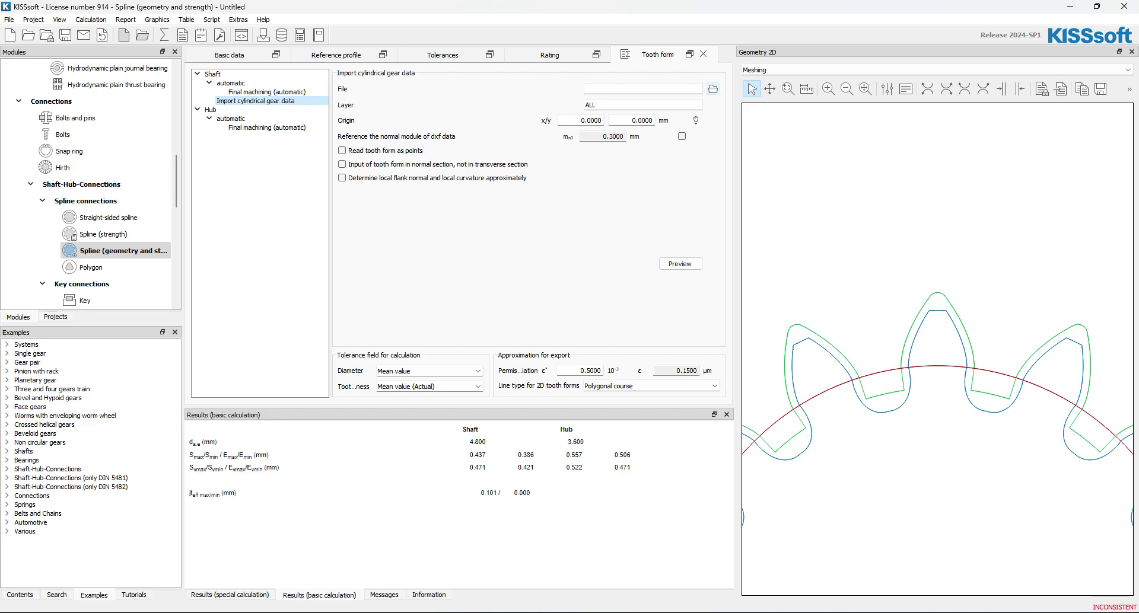
- Load Half tooth form right.dxf from Documents/Video Tutorials/Videos/2024 as the shaft's import file and preview the tooth contour
click(713, 89)
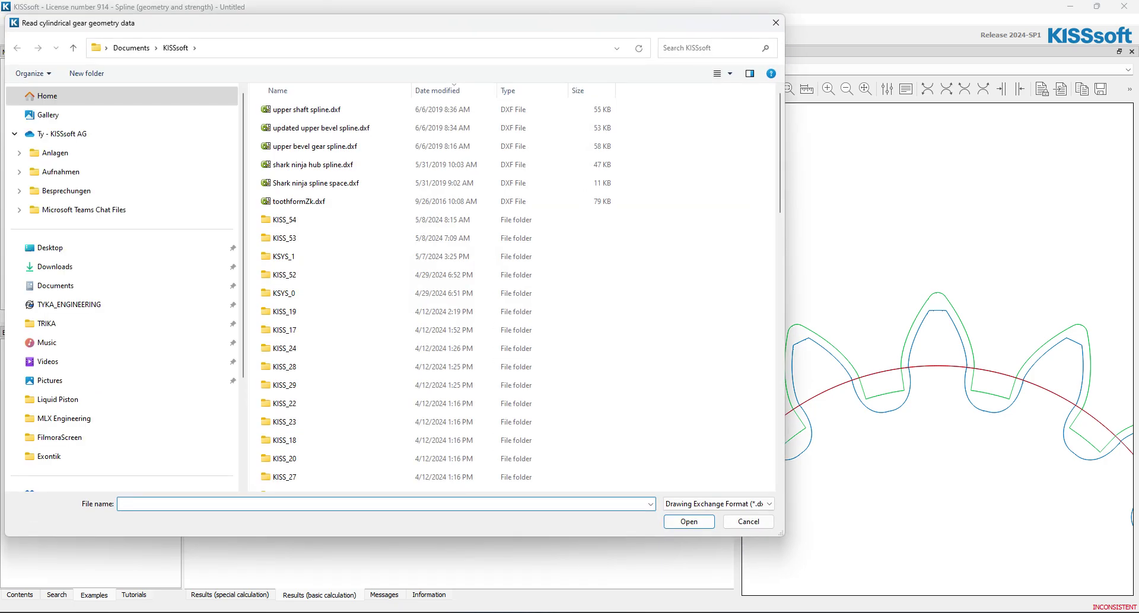
click(55, 285)
scroll(332, 299, down, 10)
double_click(295, 373)
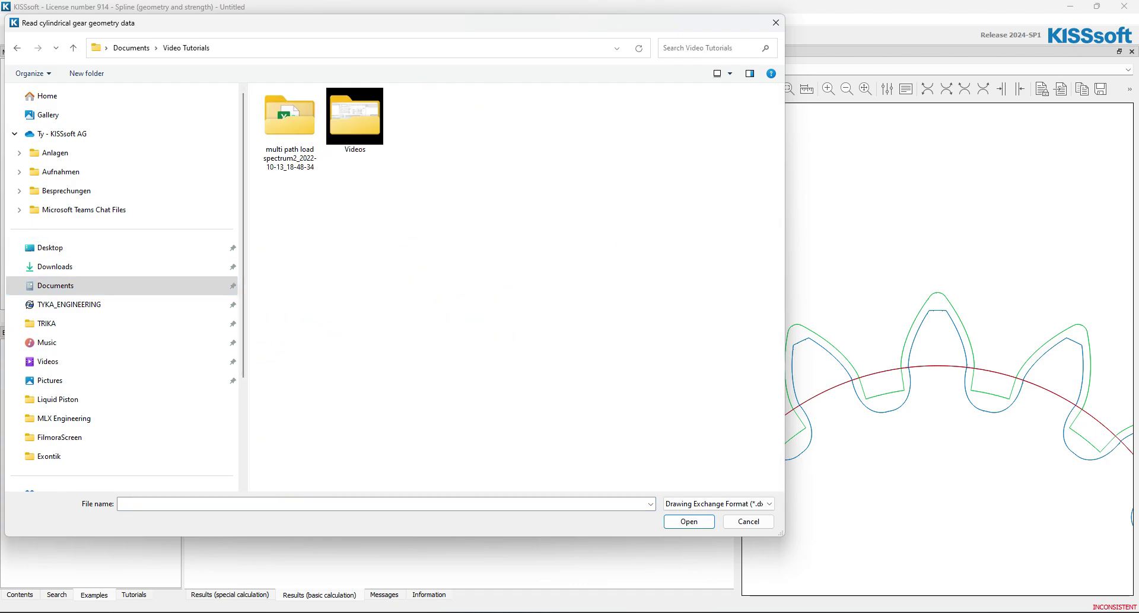
double_click(355, 119)
double_click(297, 219)
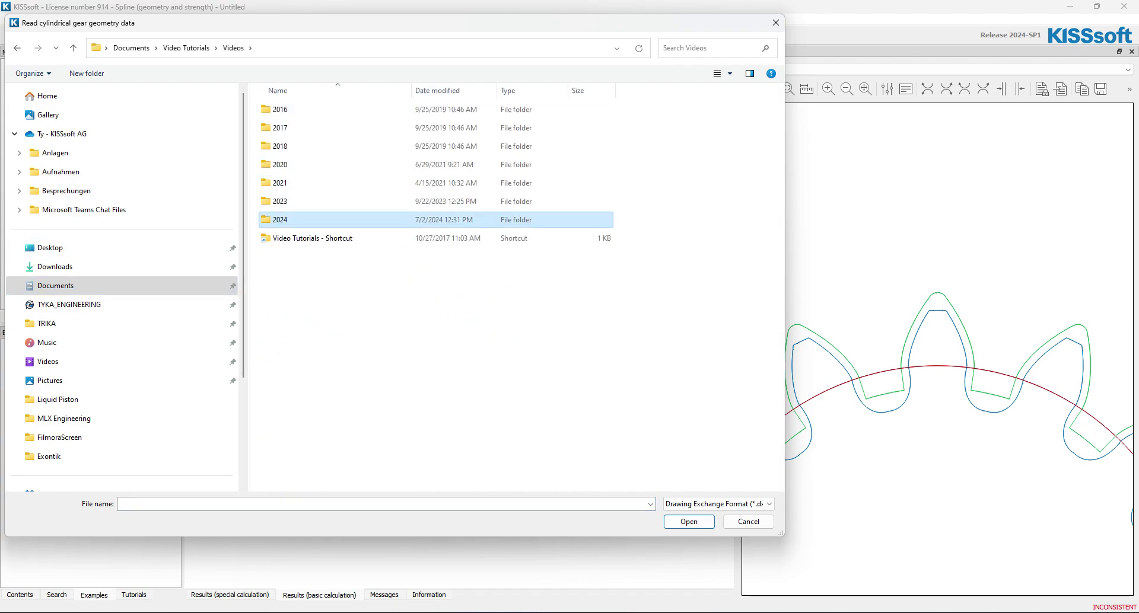
click(294, 156)
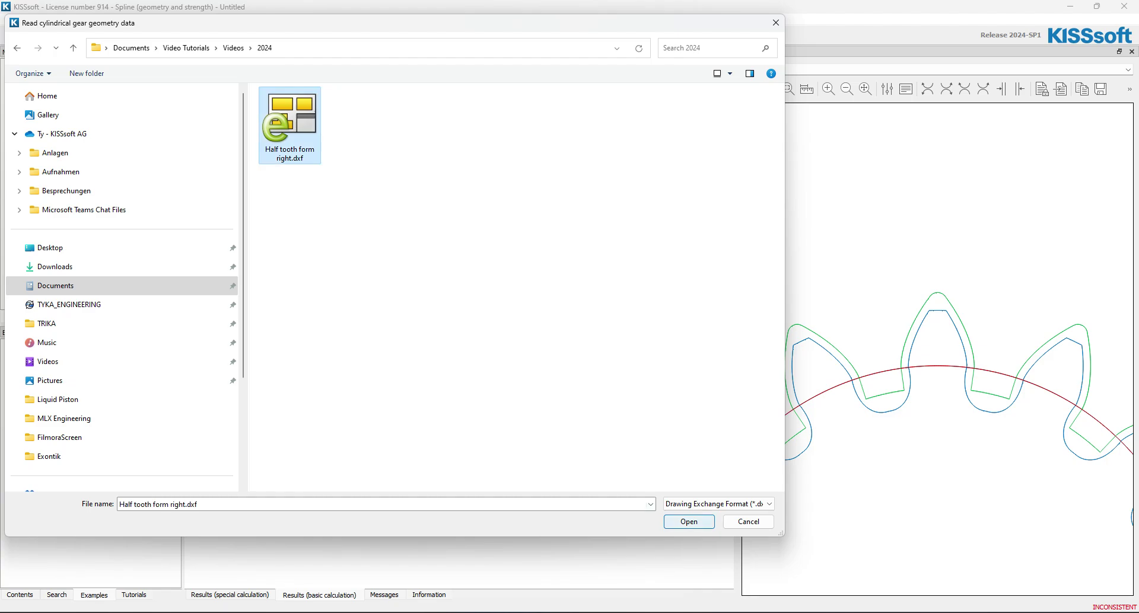
click(689, 521)
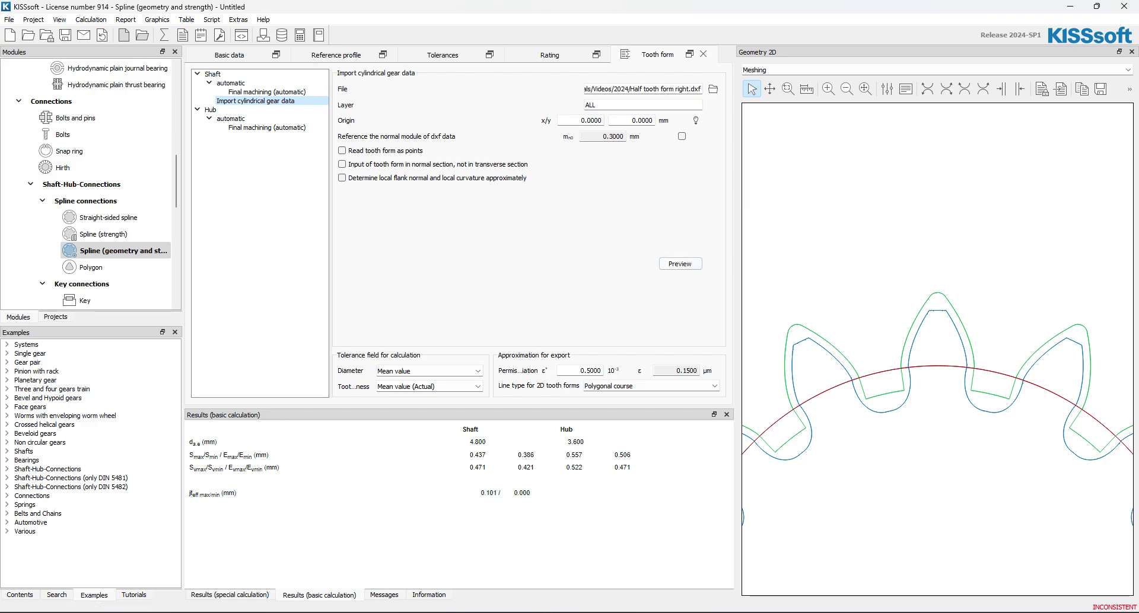
click(680, 263)
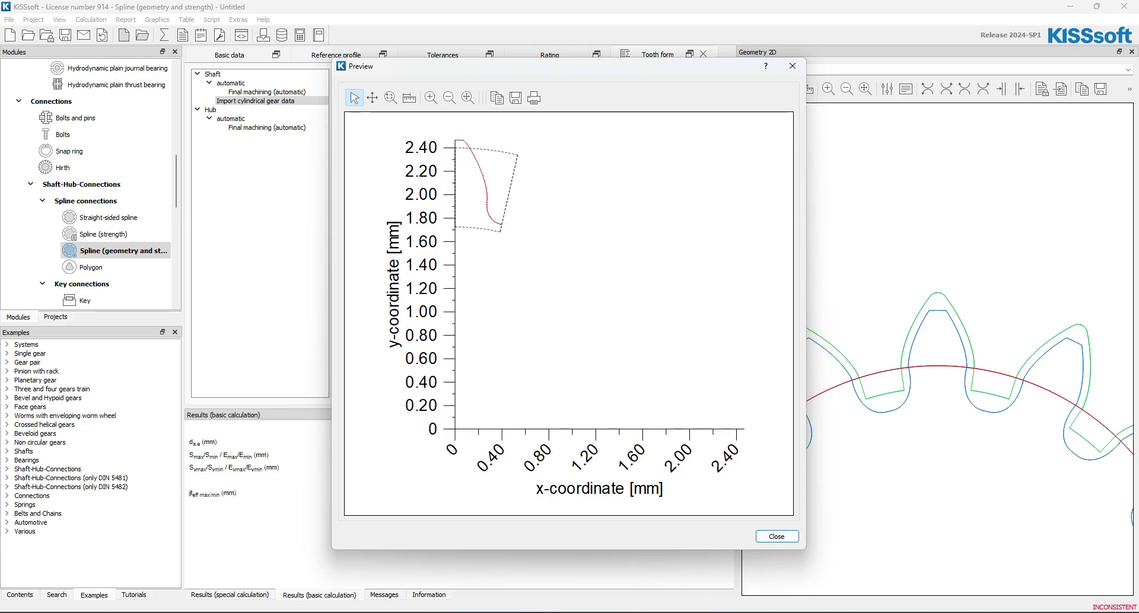
click(776, 536)
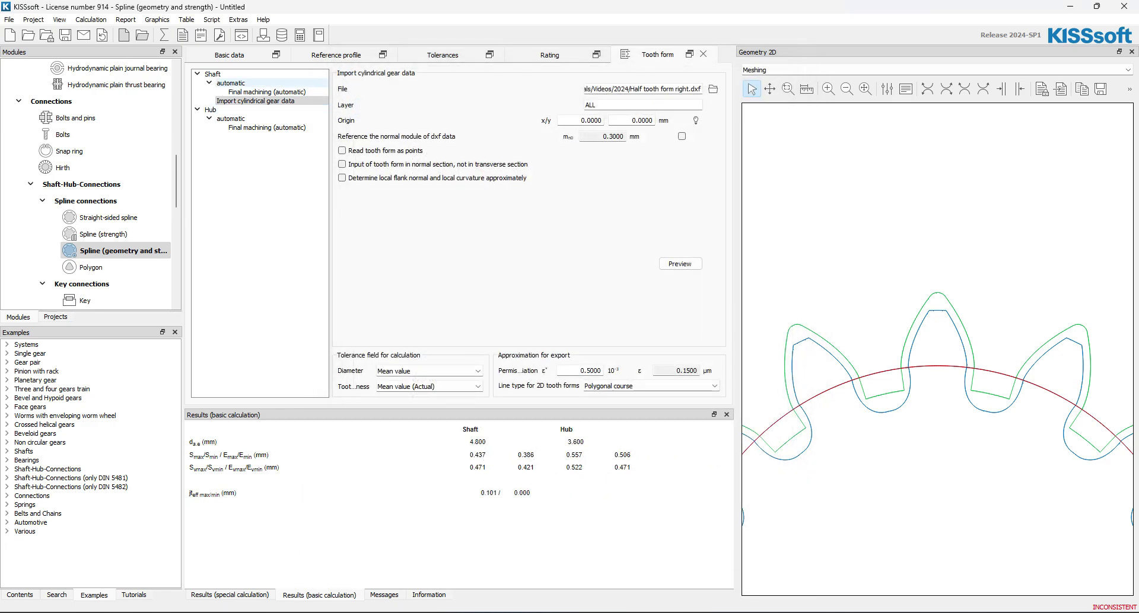
- Deactivate the shaft's automatic tooth form operation and rerun the calculation with the imported geometry
click(230, 82)
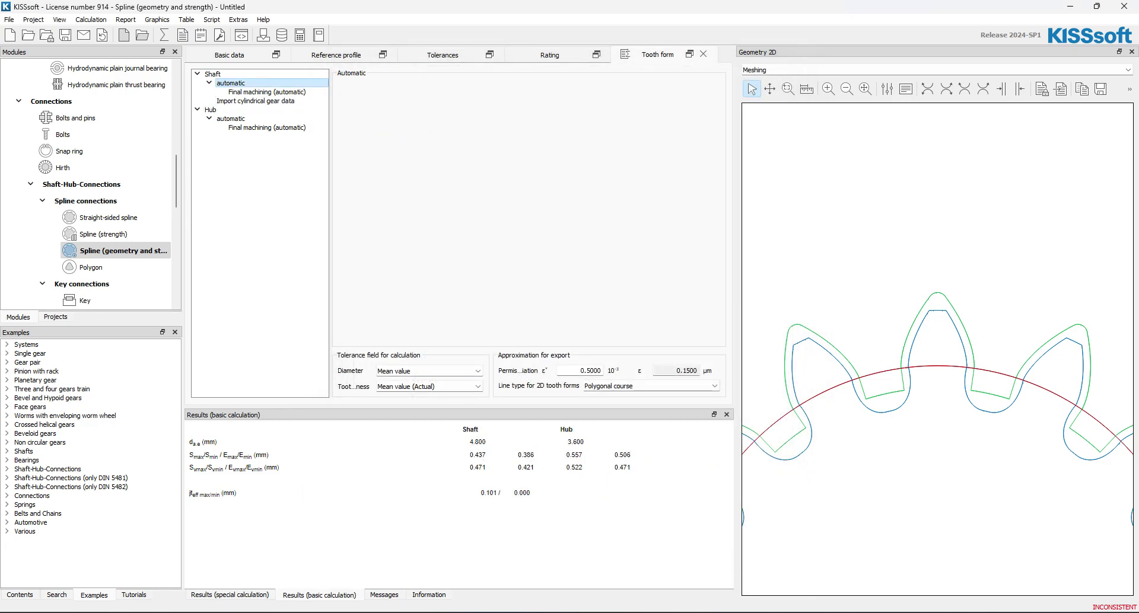
right_click(232, 84)
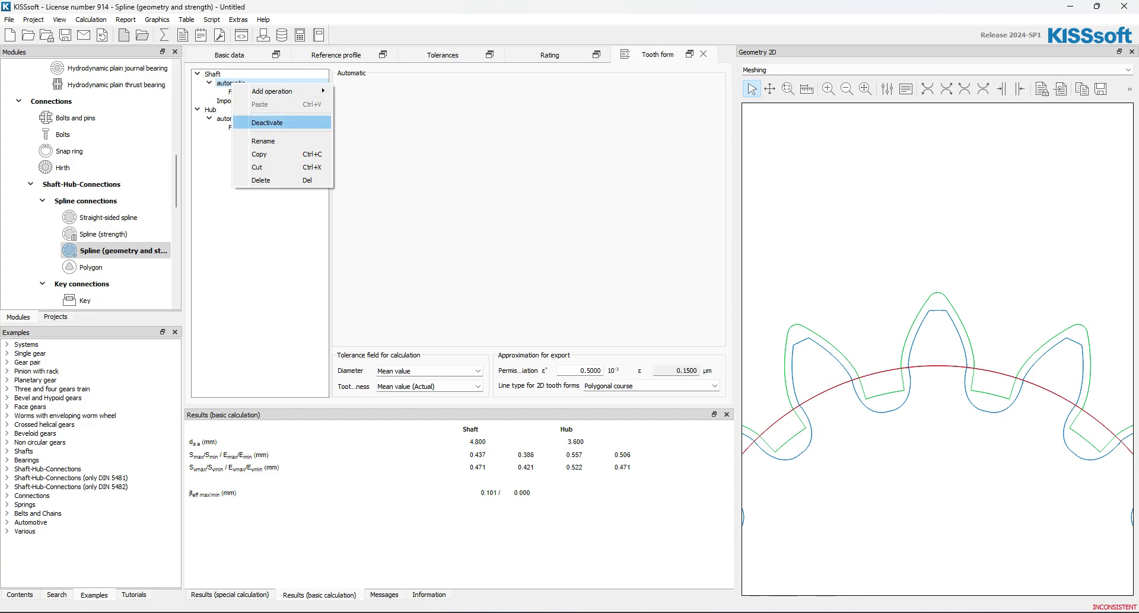
click(267, 123)
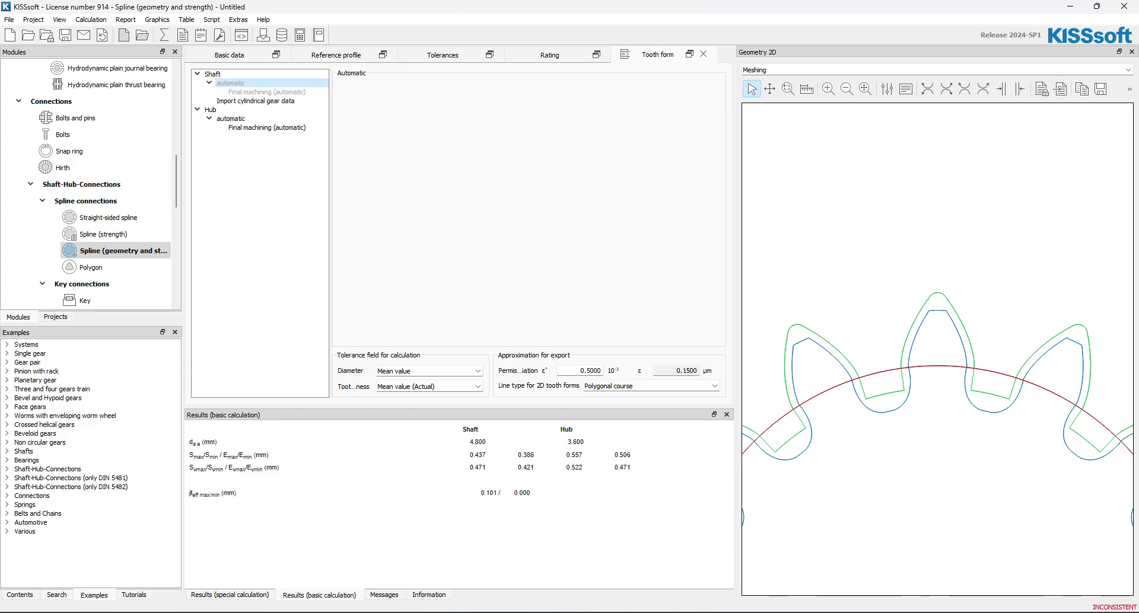
click(165, 35)
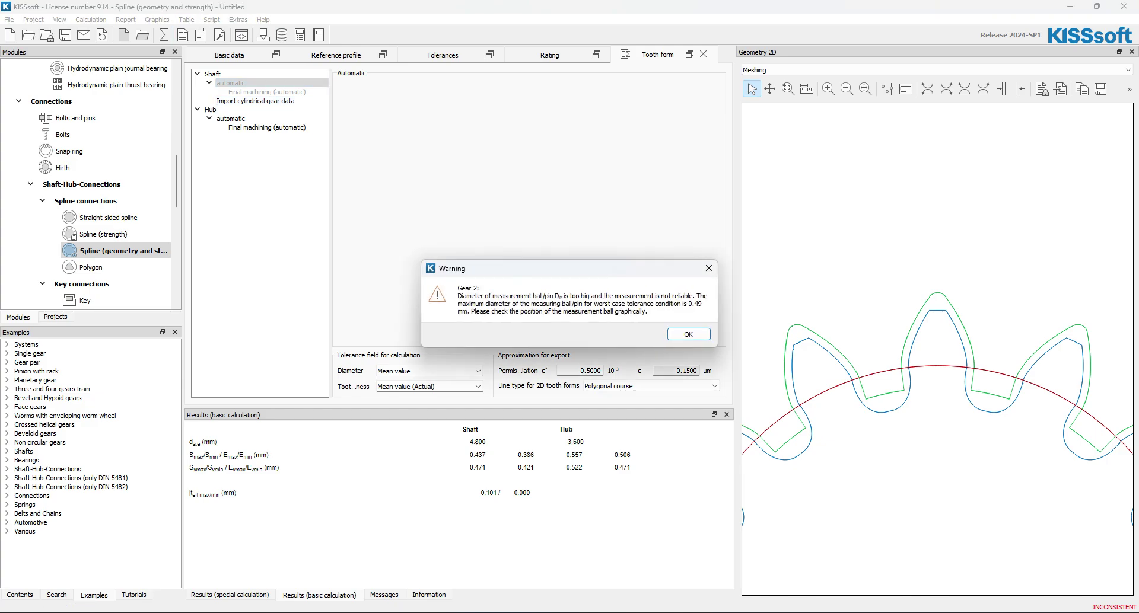
key(Return)
key(Return)
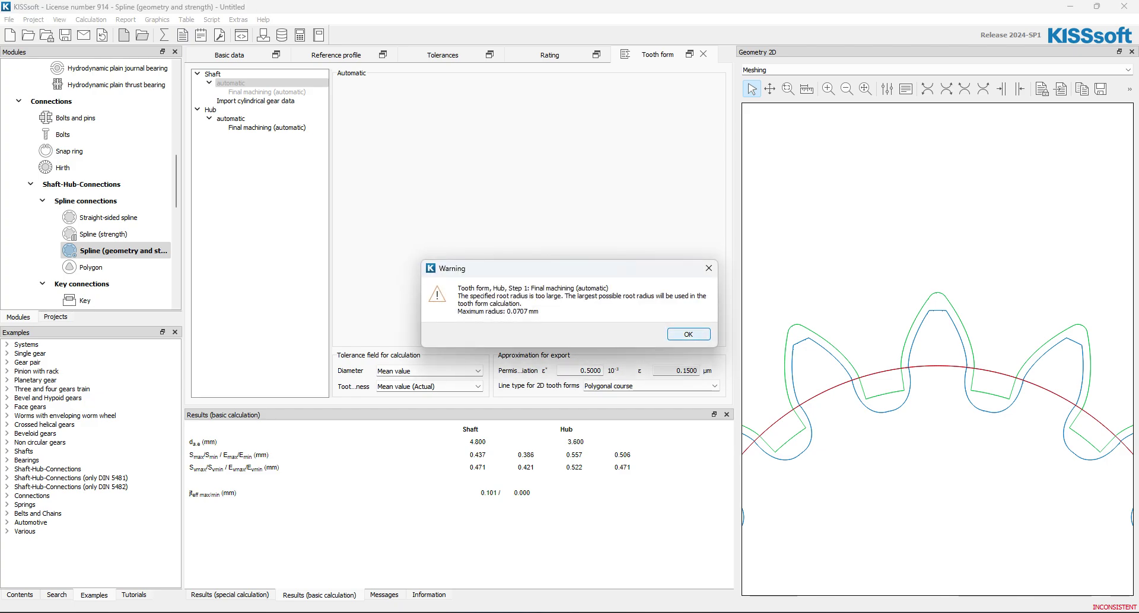
key(Return)
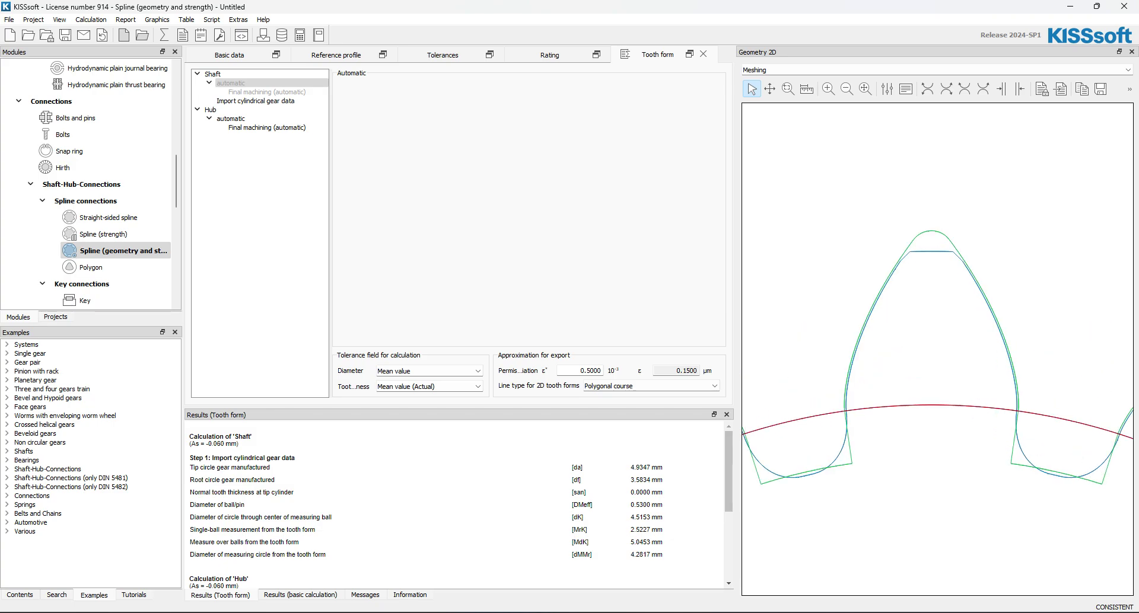
scroll(945, 366, down, 3)
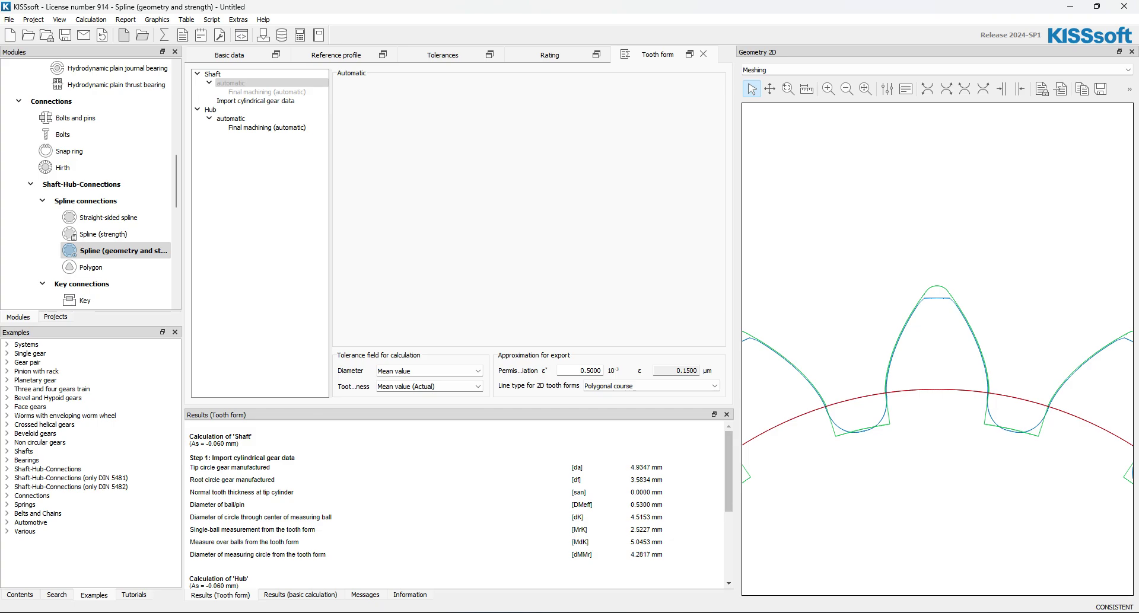
- Switch the hub's reference profile input to Diameter, set its tip diameter to 3.9 mm, and recalculate the spline
click(336, 55)
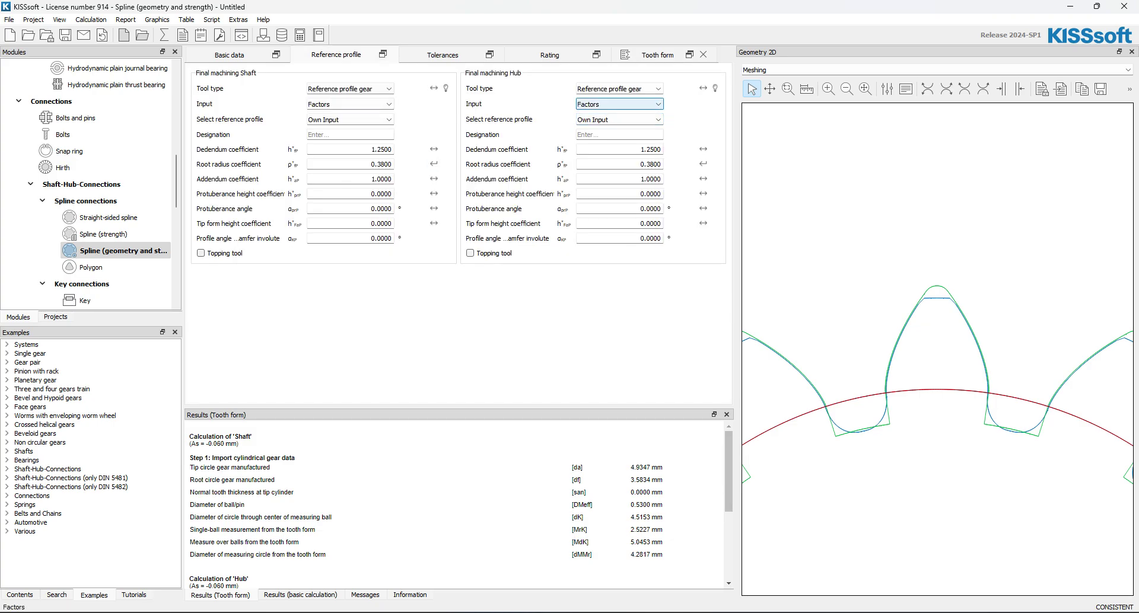
click(619, 103)
click(617, 149)
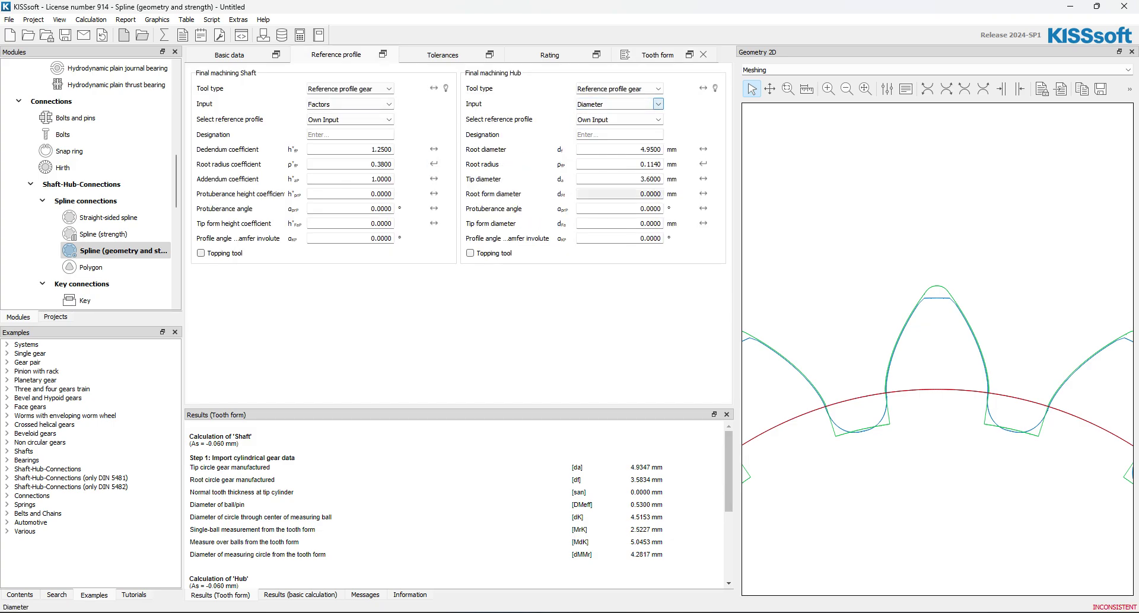
double_click(649, 179)
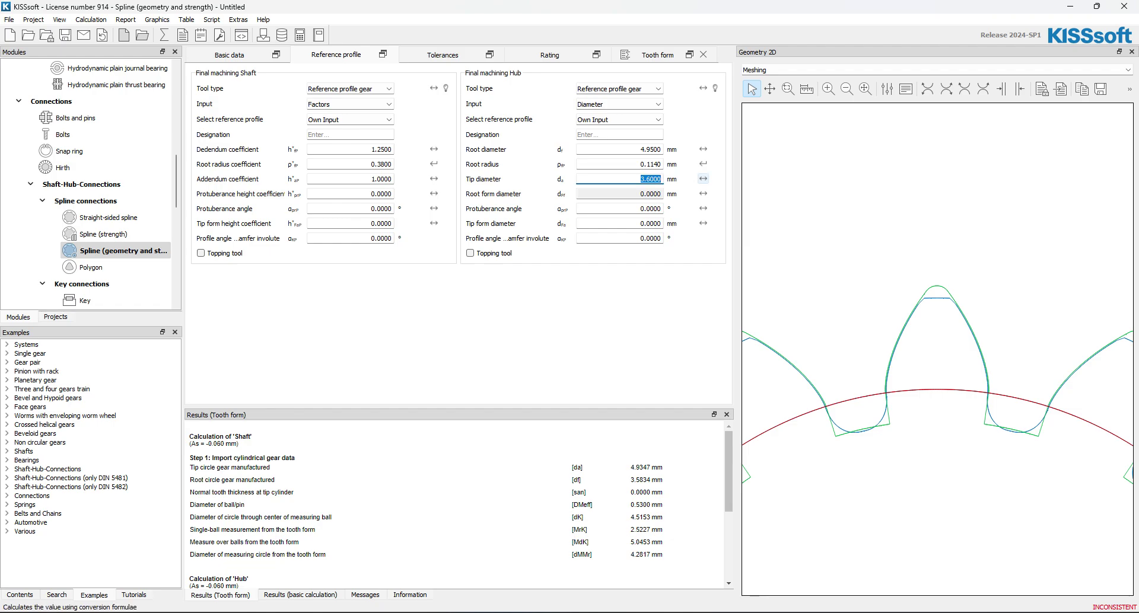
text(3.9)
key(Return)
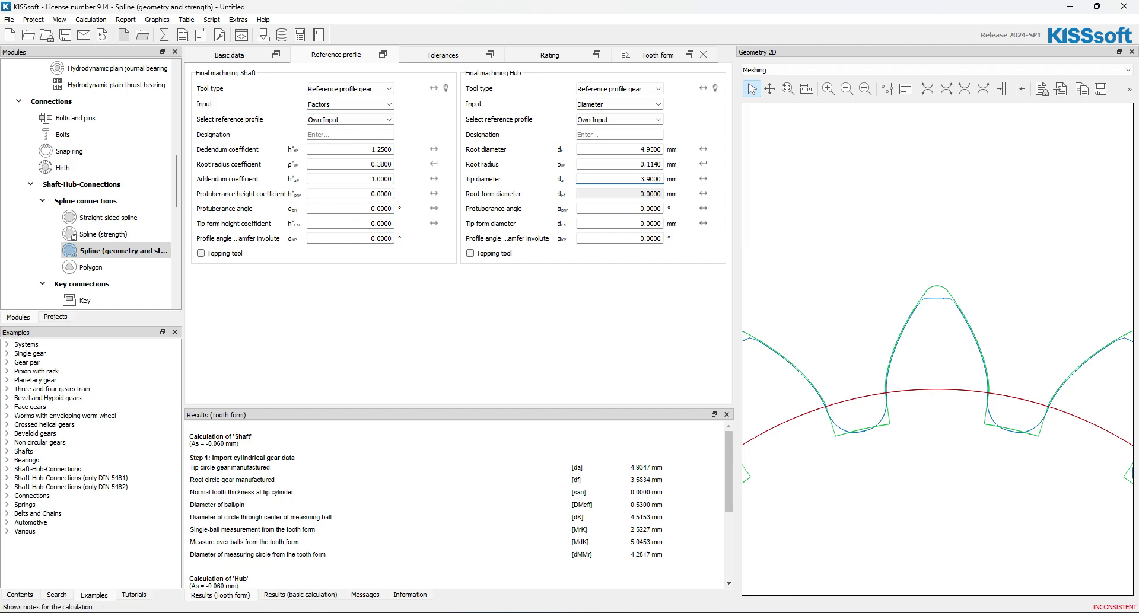
key(Return)
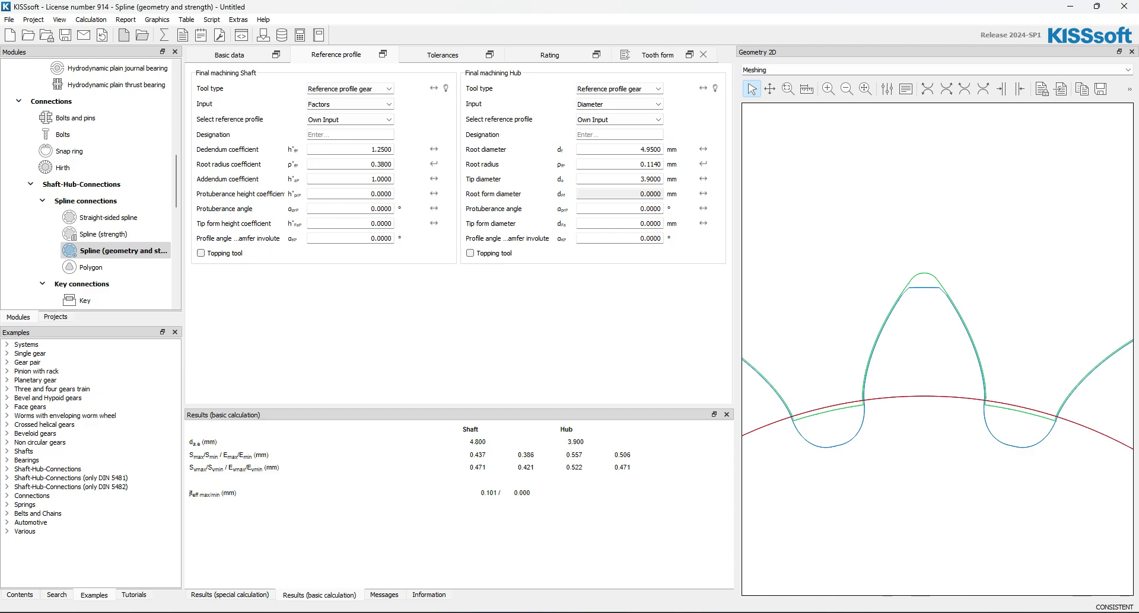
scroll(860, 407, up, 5)
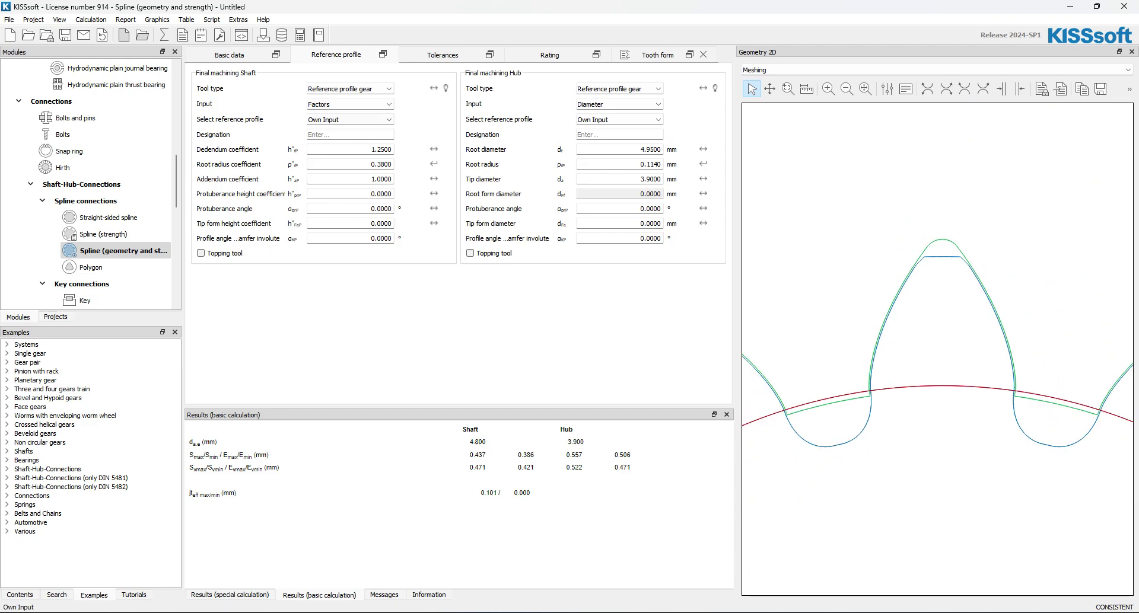
- Add a tip chamfer with a length of 0.03 mm to the hub and rerun the spline calculation
click(91, 20)
click(101, 51)
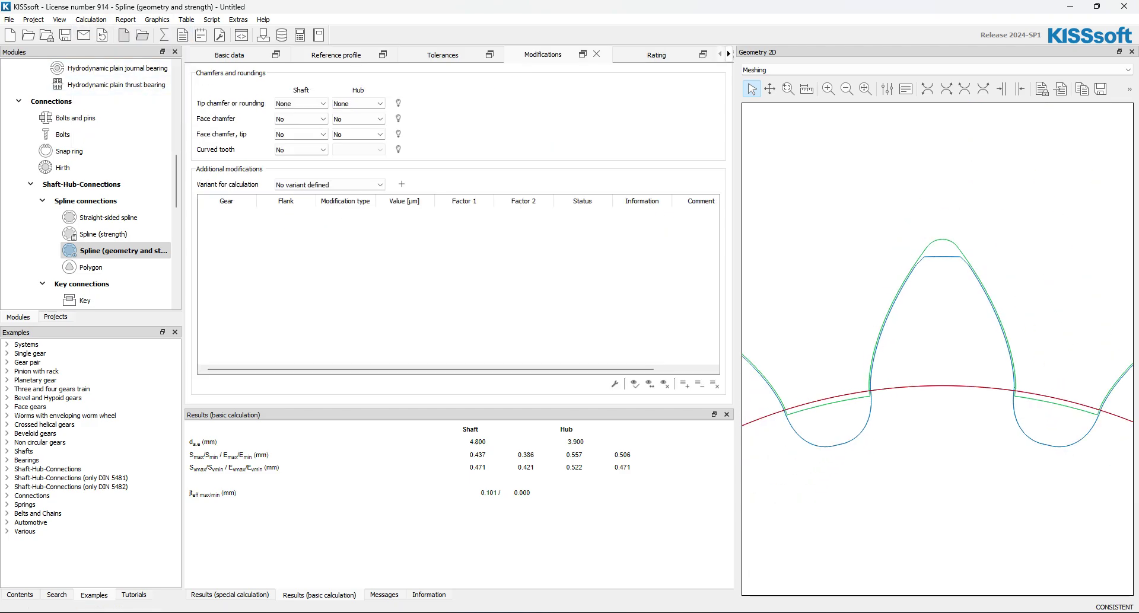
click(380, 103)
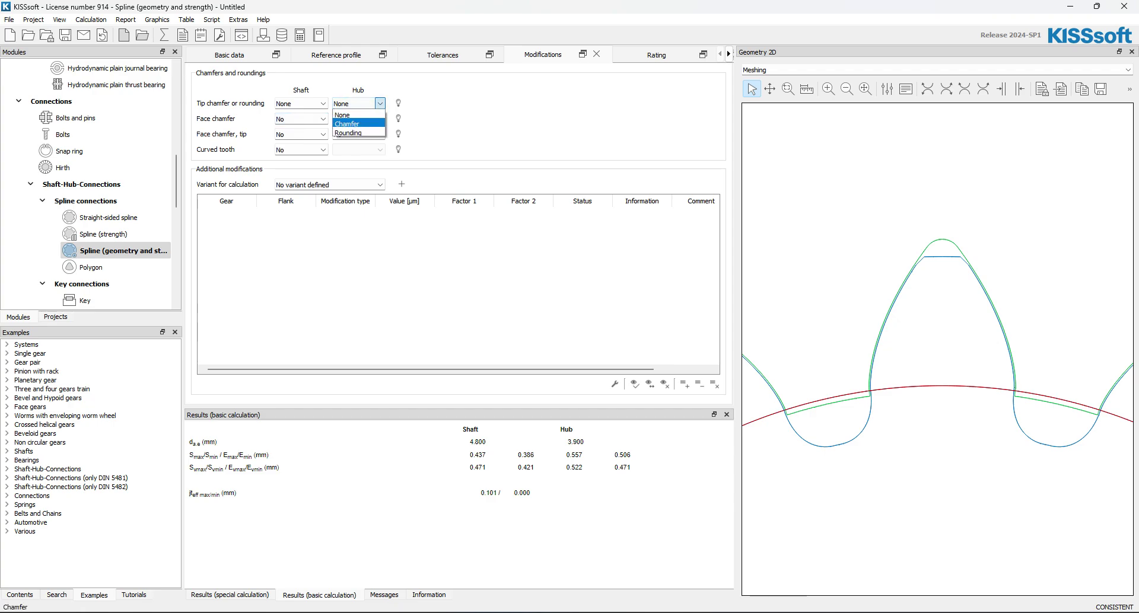
click(350, 124)
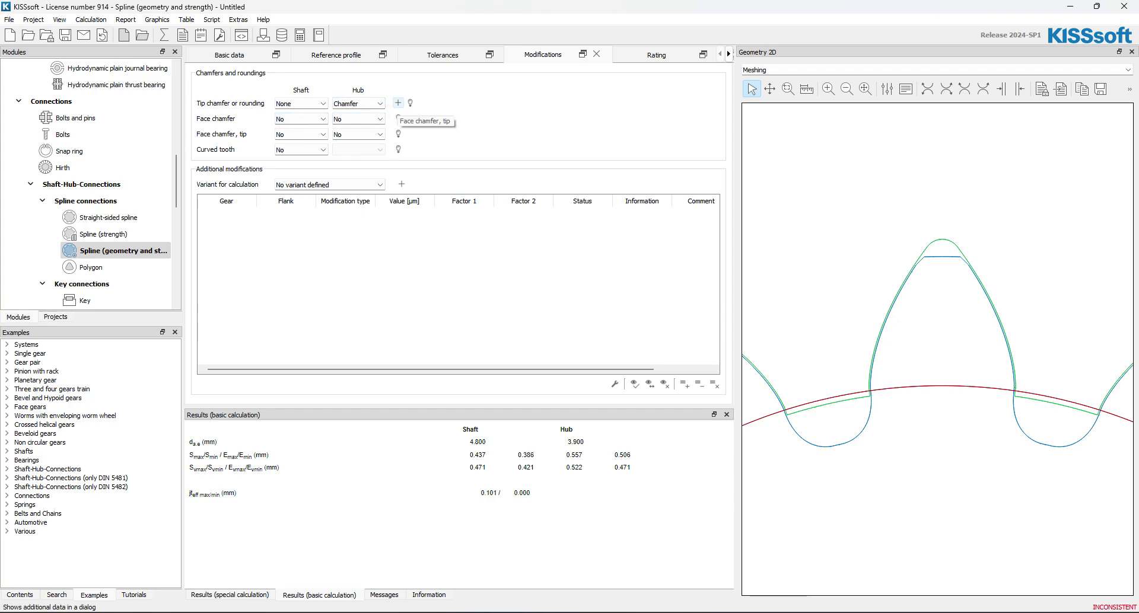
click(398, 103)
double_click(617, 302)
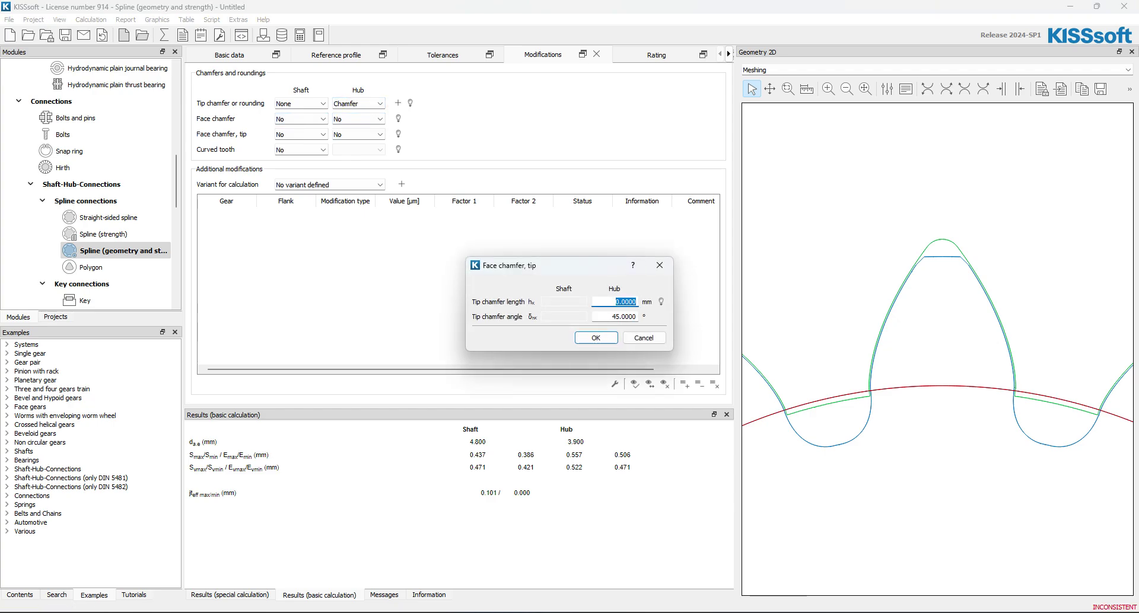
text(0.03)
key(Return)
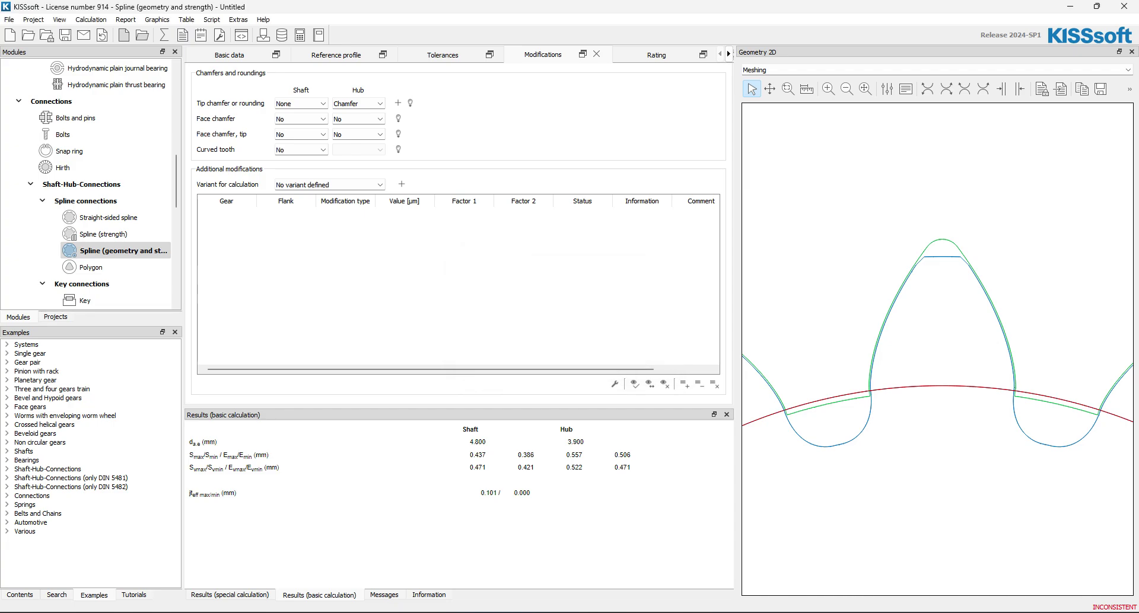
click(165, 35)
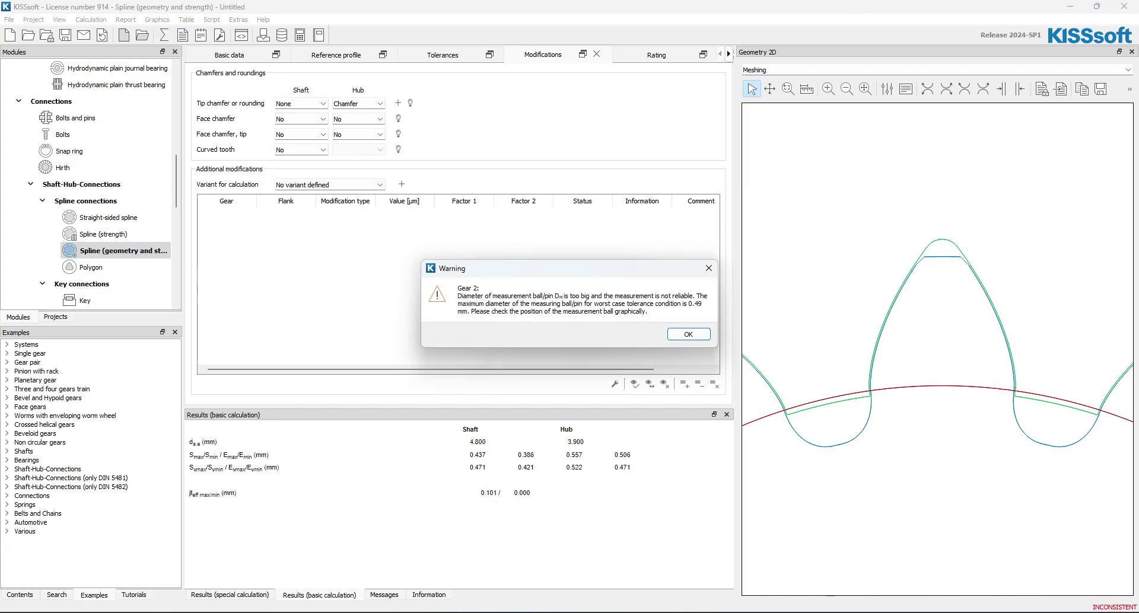
key(Return)
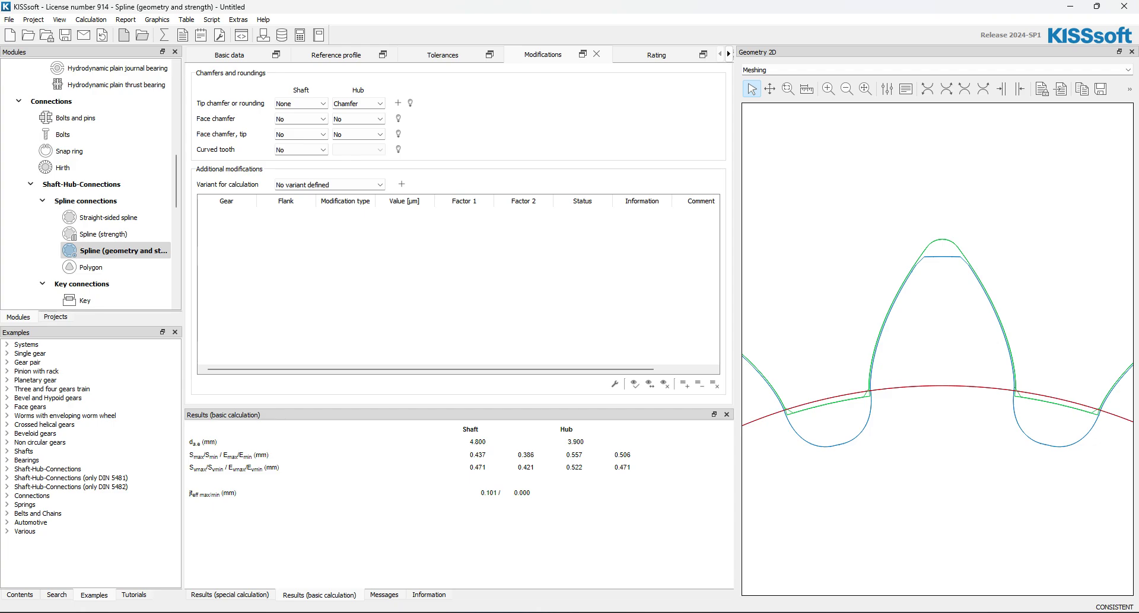
- Hide the hub's Final machining (automatic) contour in the meshing graphic and inspect the chamfered hub against the shaft teeth
click(887, 89)
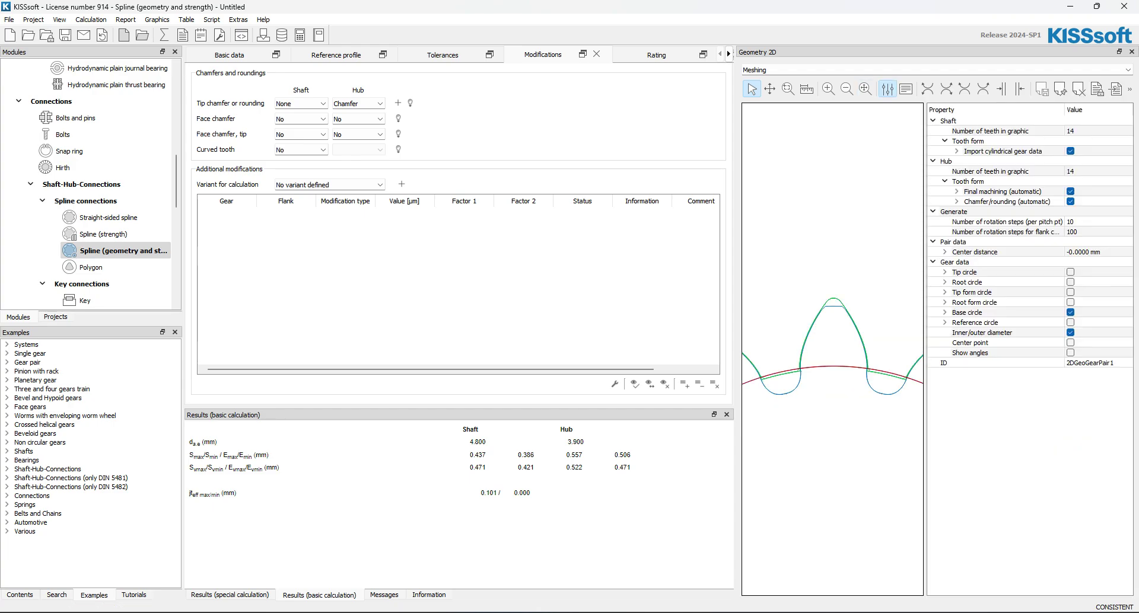
click(1070, 191)
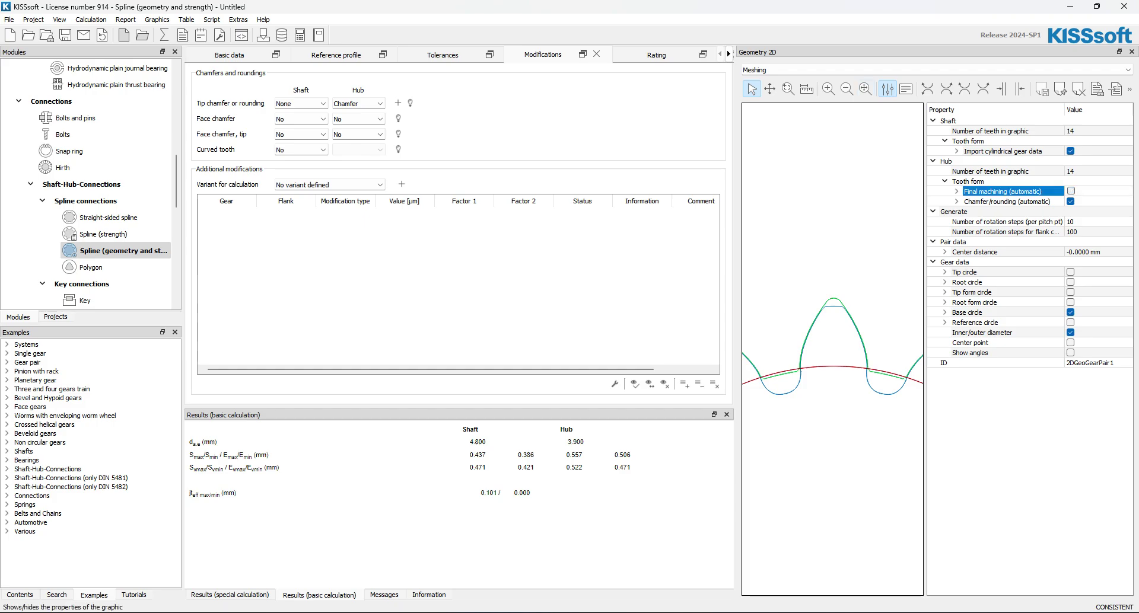
click(887, 88)
scroll(861, 404, up, 3)
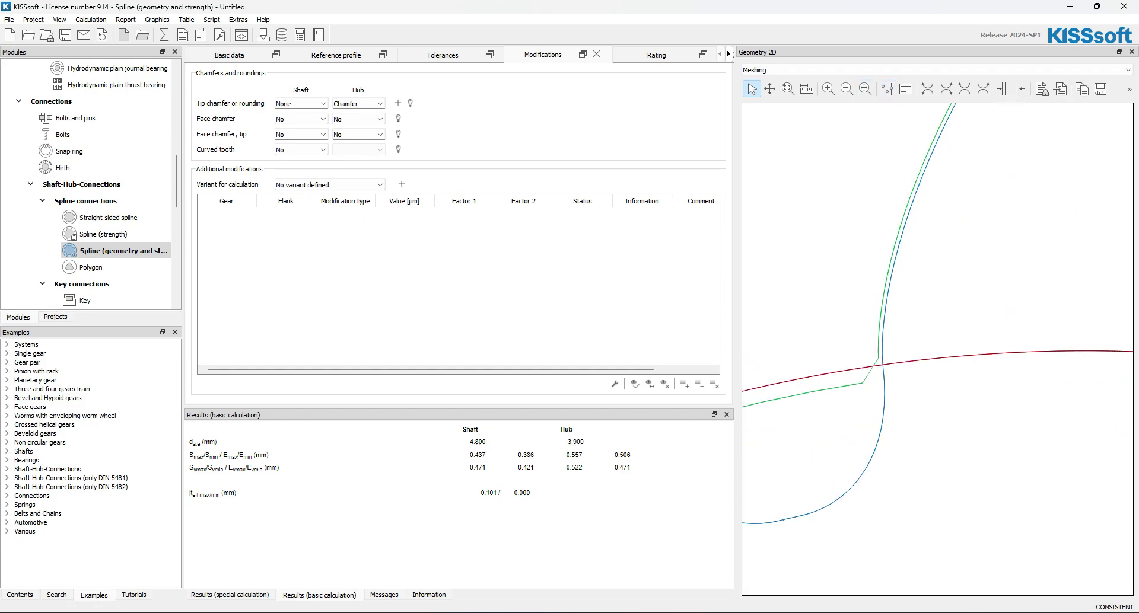
scroll(866, 369, down, 3)
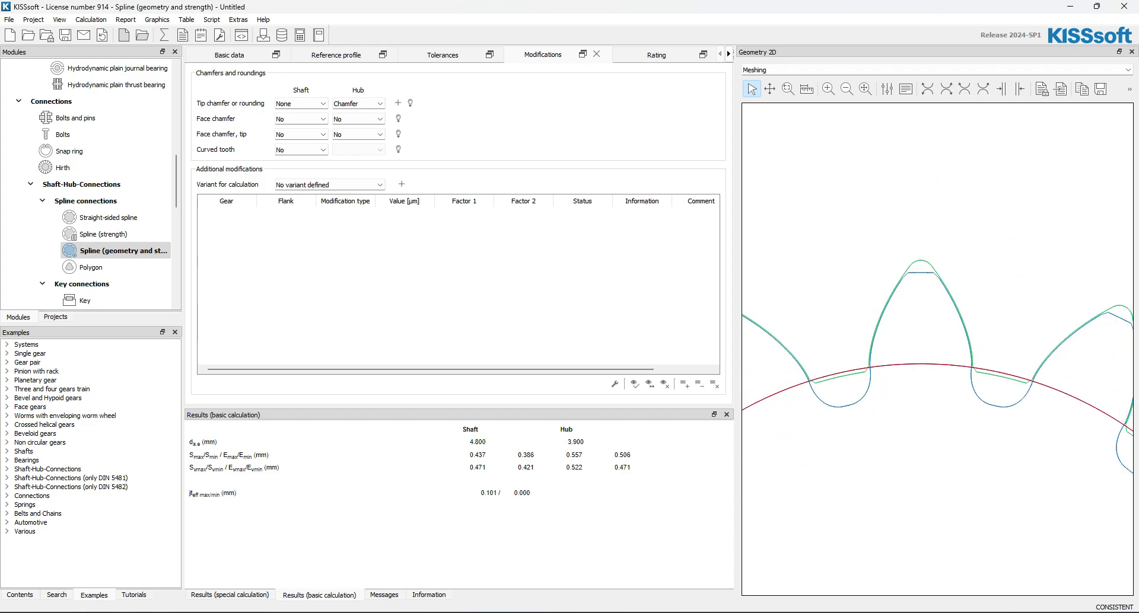
scroll(941, 276, up, 4)
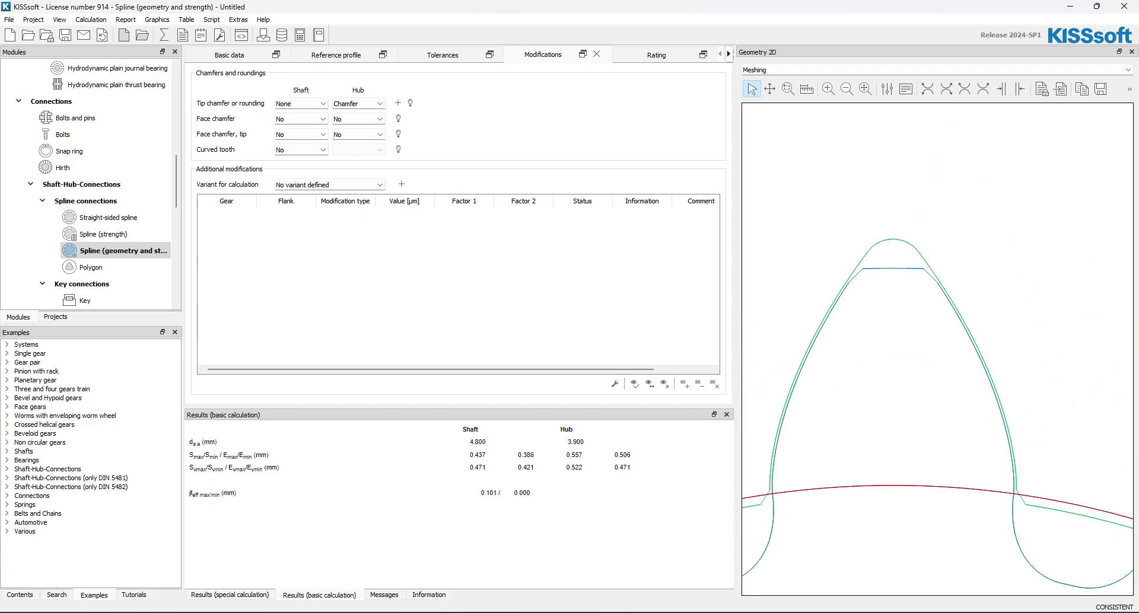
scroll(937, 350, down, 5)
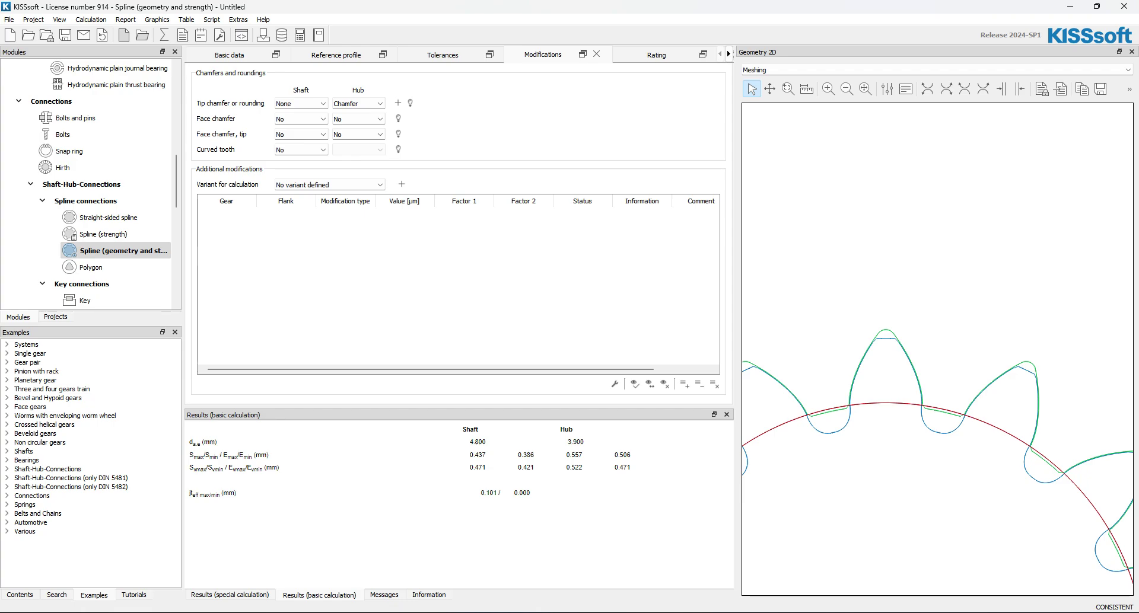
scroll(889, 366, up, 3)
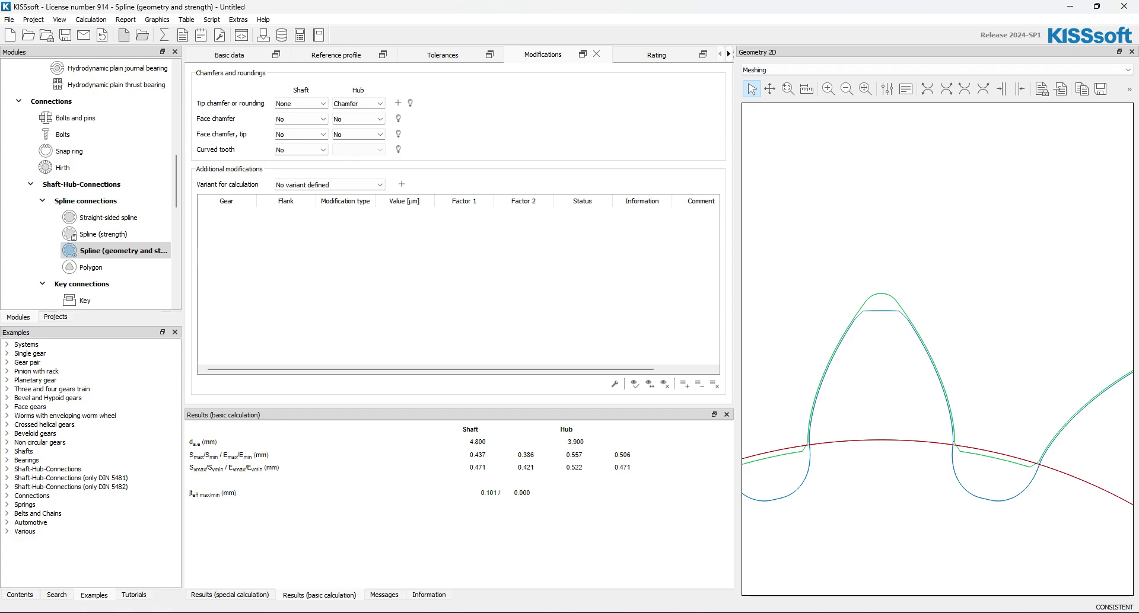
scroll(837, 439, down, 5)
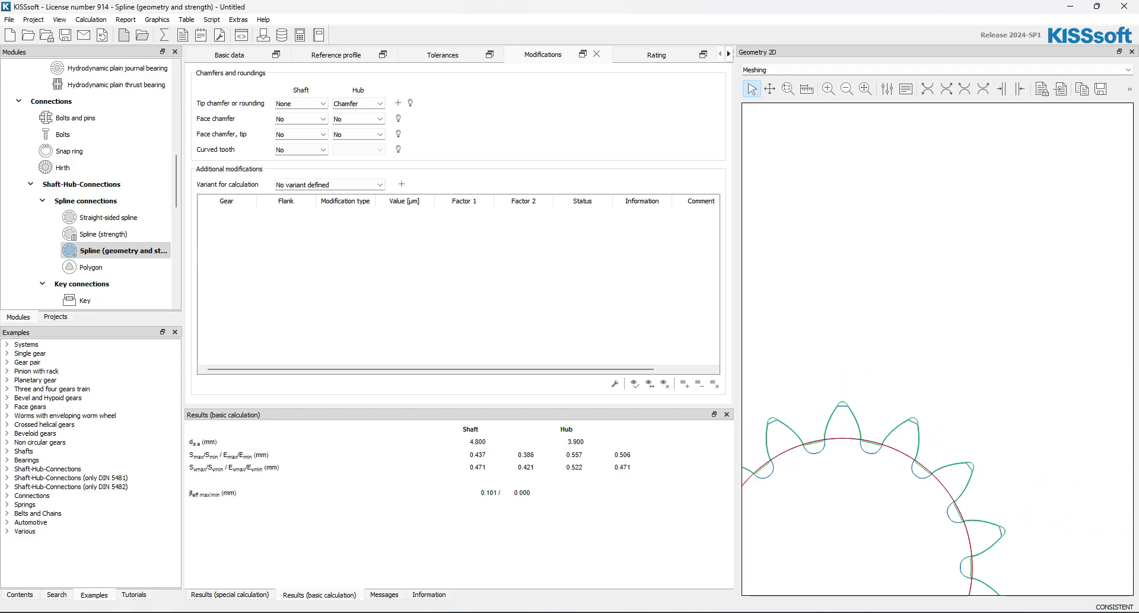
- Hide the base circle in the meshing graphic to leave the shaft and hub tooth contours unobstructed
right_click(844, 440)
click(861, 462)
mouse_move(861, 462)
mouse_down()
mouse_move(961, 270)
mouse_move(949, 261)
mouse_up()
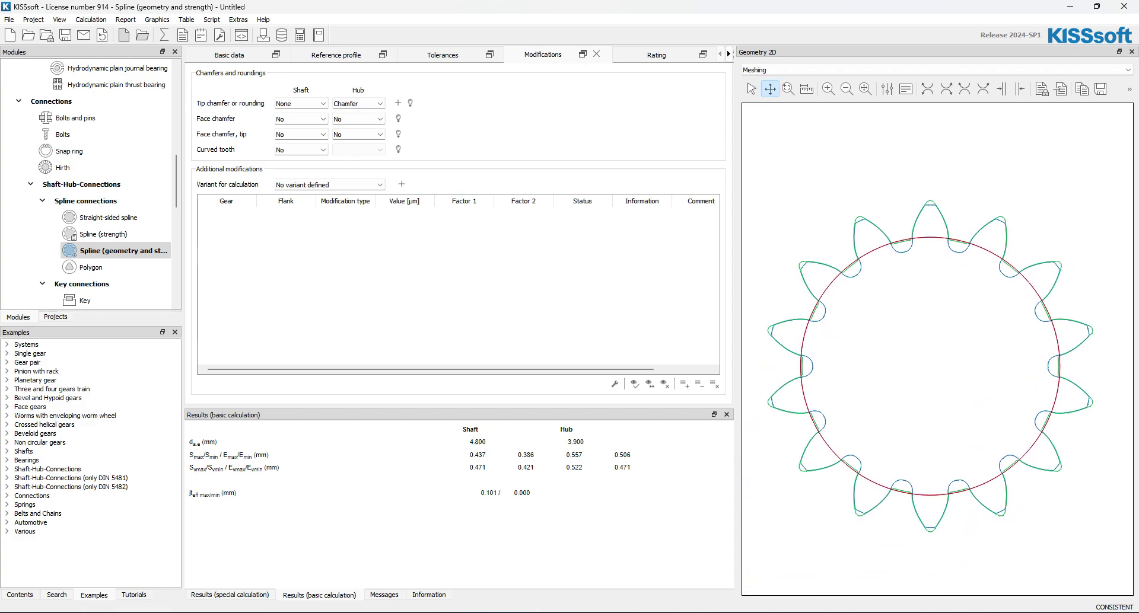
scroll(859, 279, down, 4)
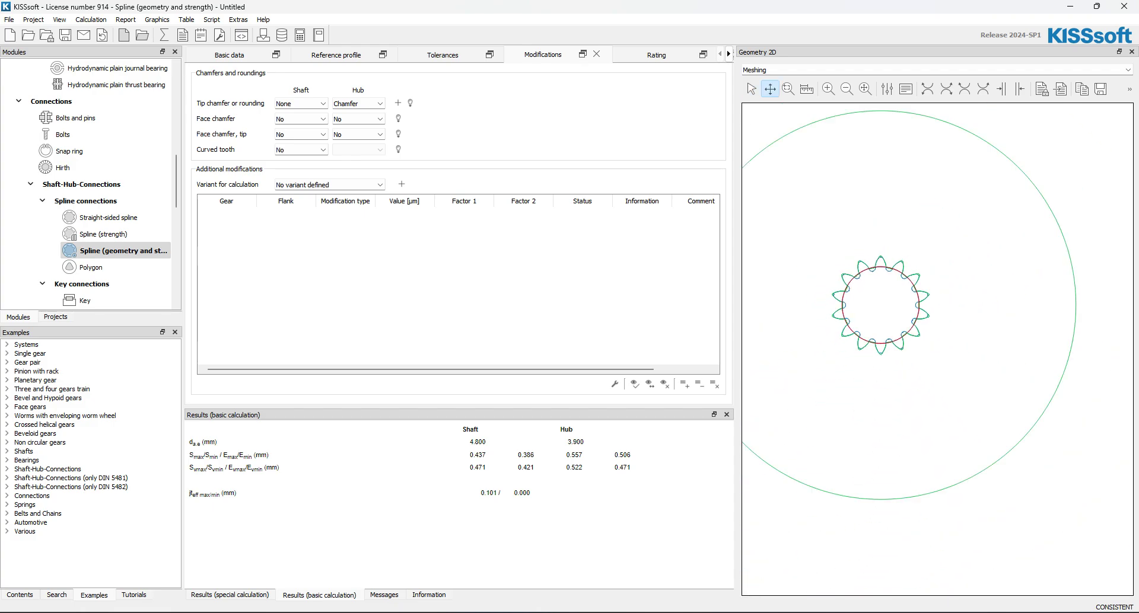
scroll(872, 279, up, 3)
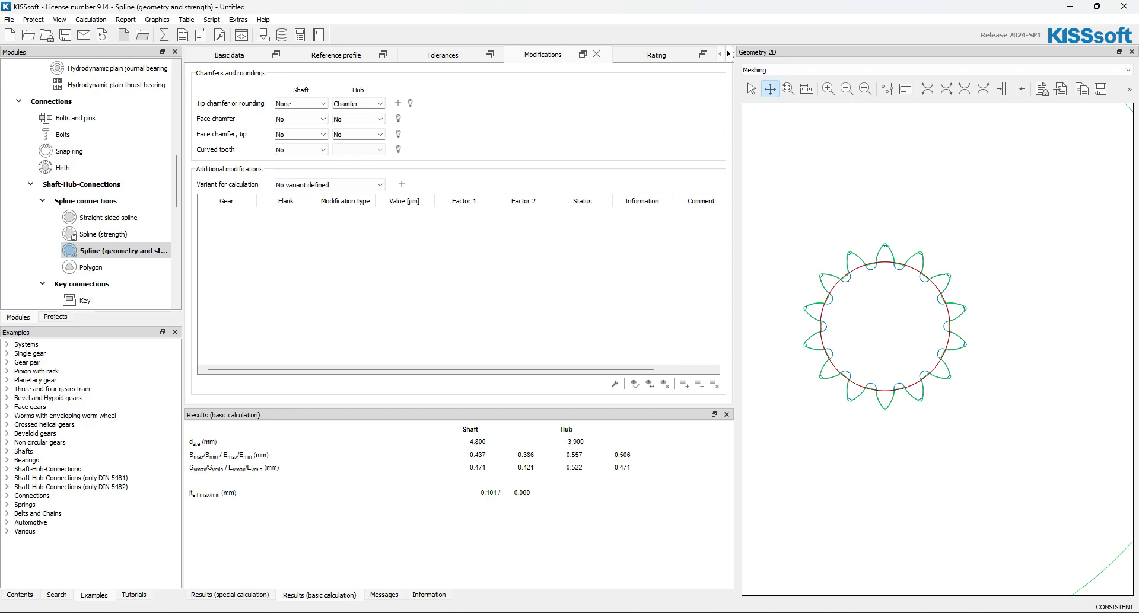
scroll(826, 279, up, 3)
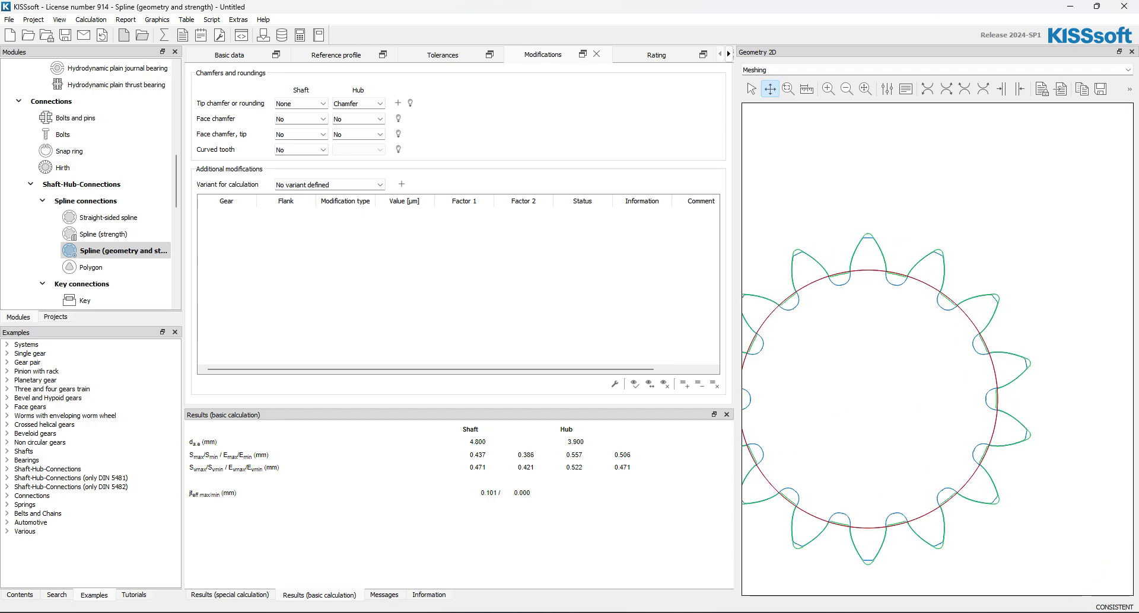
scroll(883, 273, up, 3)
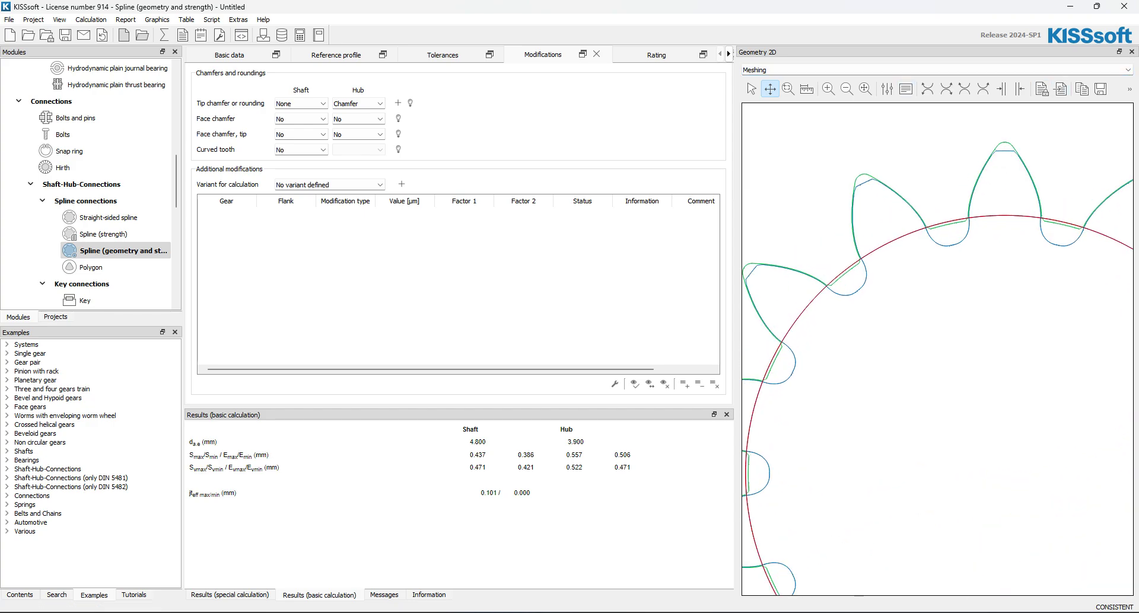
click(887, 89)
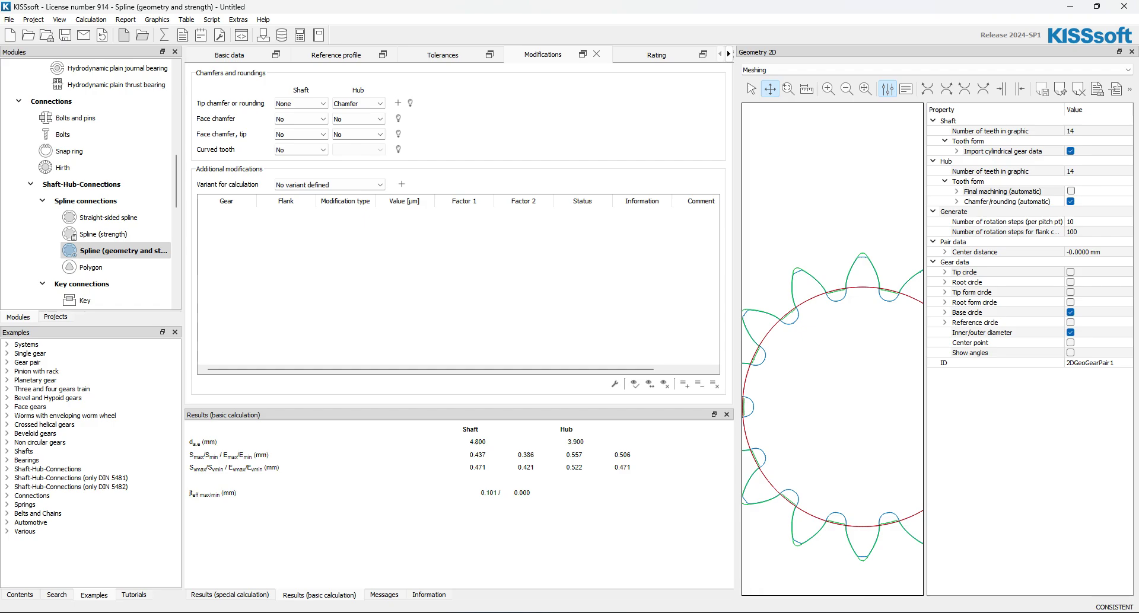
click(1070, 312)
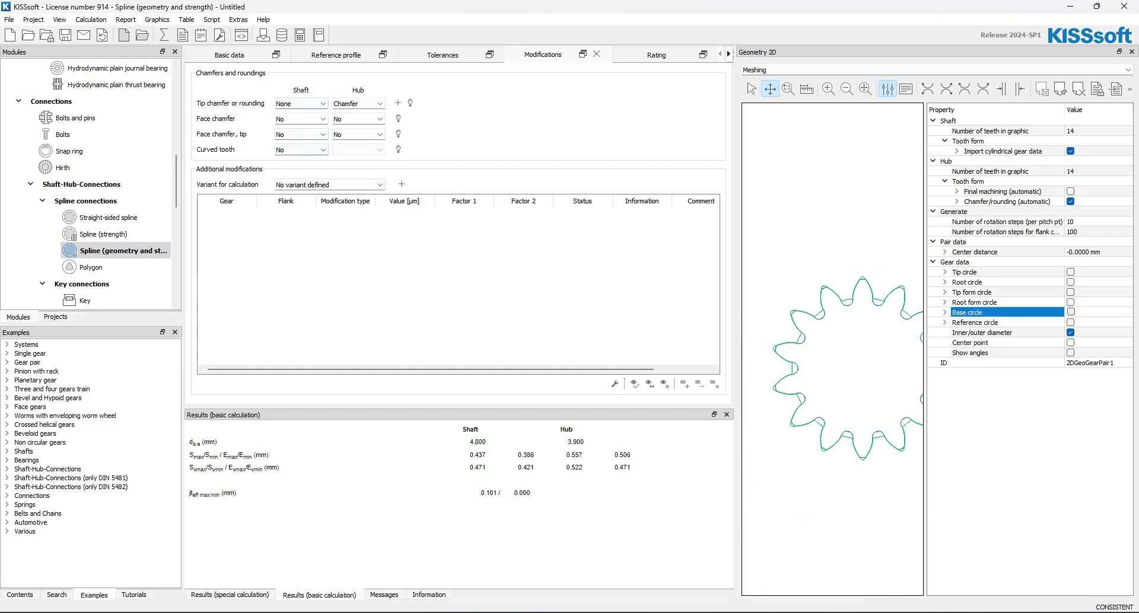
- Set the hub's big outside diameter to 10 mm in the basic data and recalculate the spline
click(229, 55)
double_click(328, 198)
text(10)
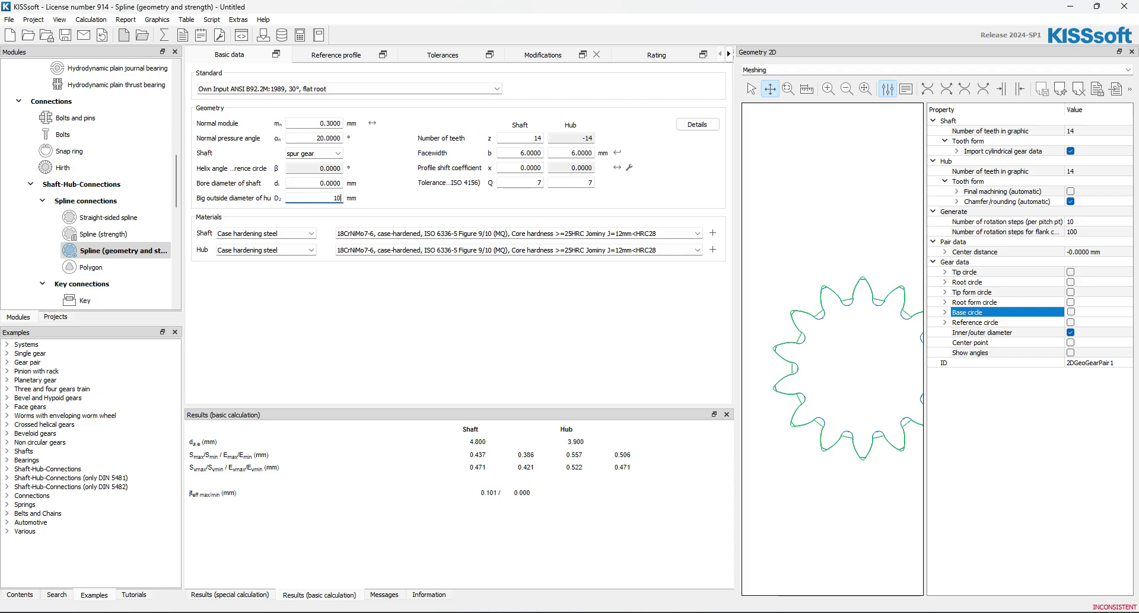
click(164, 35)
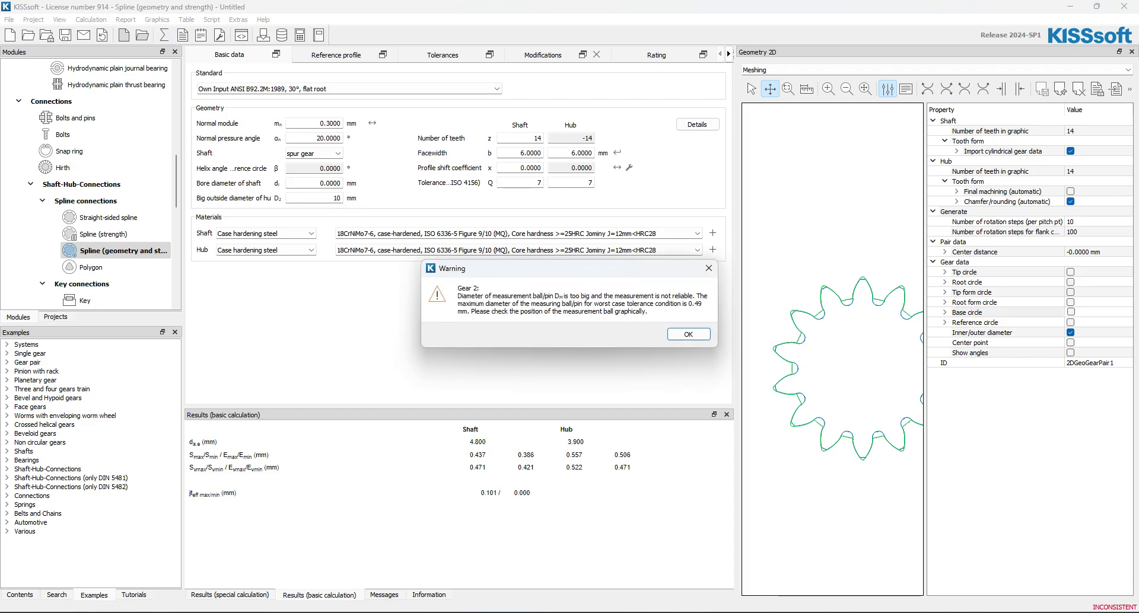
click(687, 334)
key(Return)
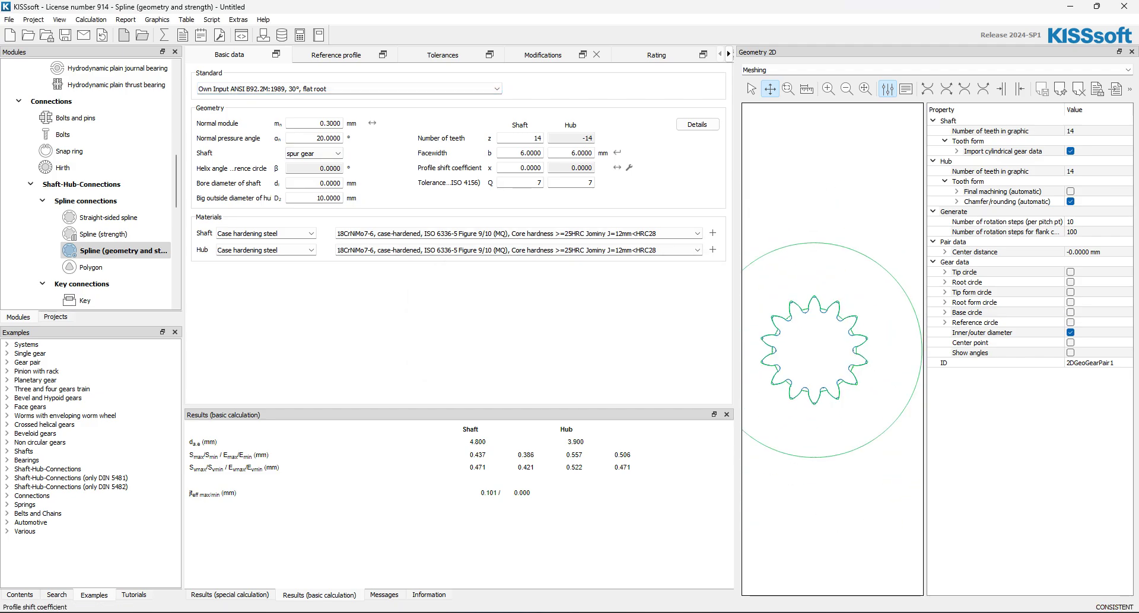
- Set the hub's big outside diameter to 8 mm and recalculate the spline
double_click(328, 198)
text(8)
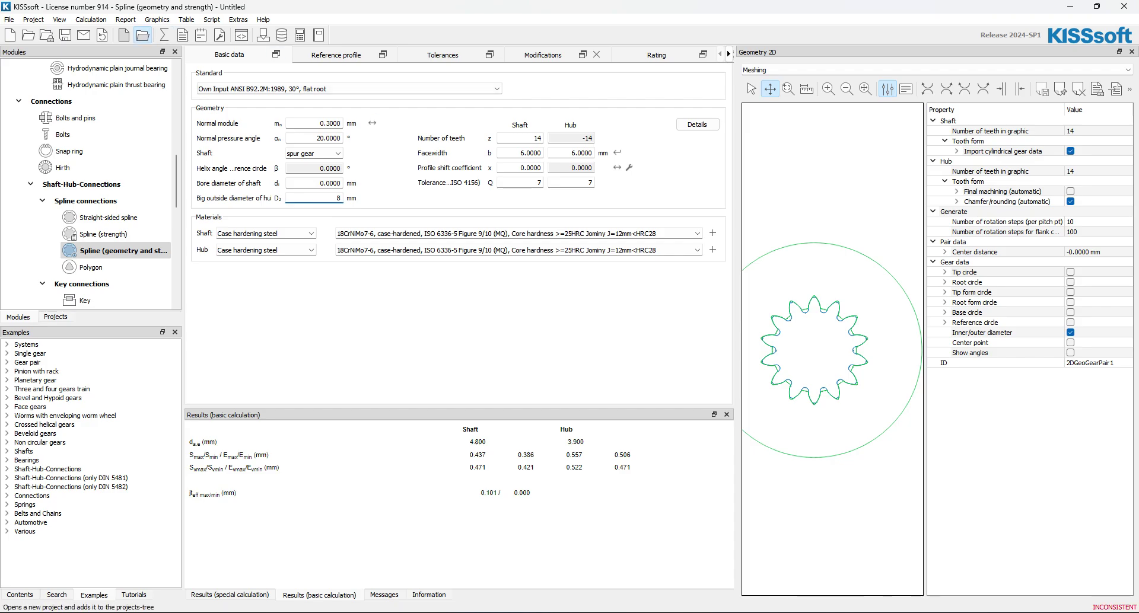
click(142, 34)
click(774, 23)
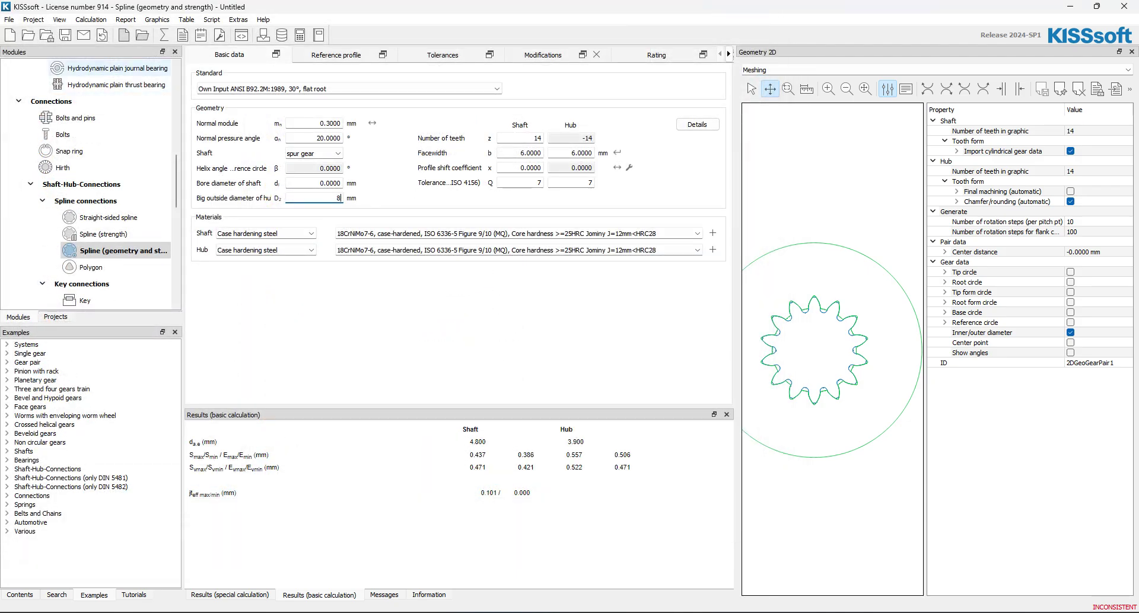
click(164, 35)
key(Return)
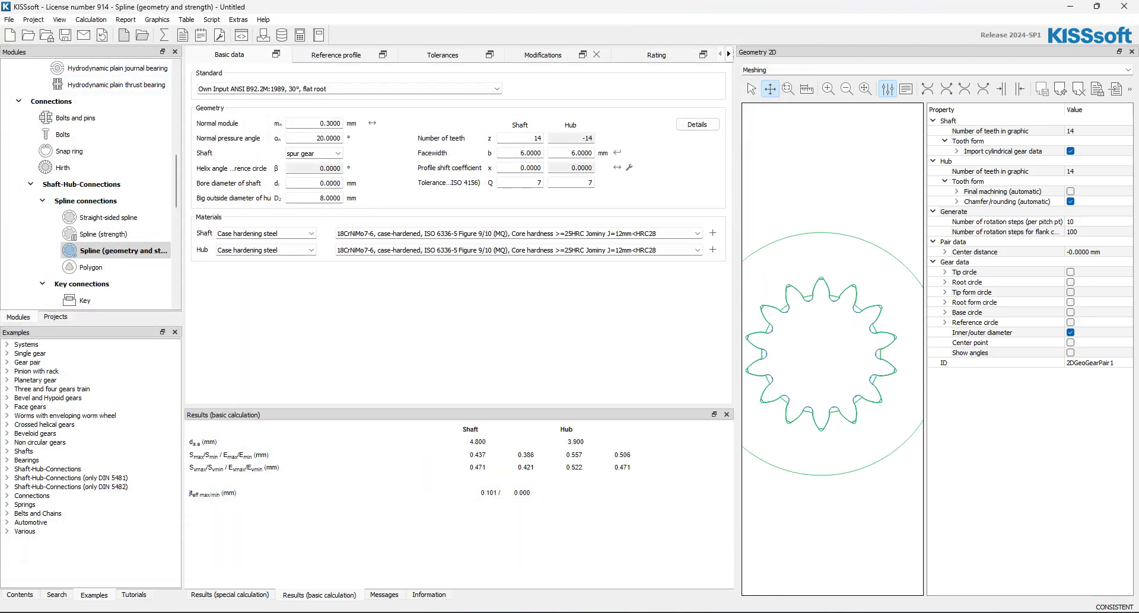
- Widen the meshing graphic, examine the clearance between shaft and hub teeth, and review the tooth thickness tolerances and measurement data
drag(925, 332, 1074, 333)
scroll(863, 265, up, 3)
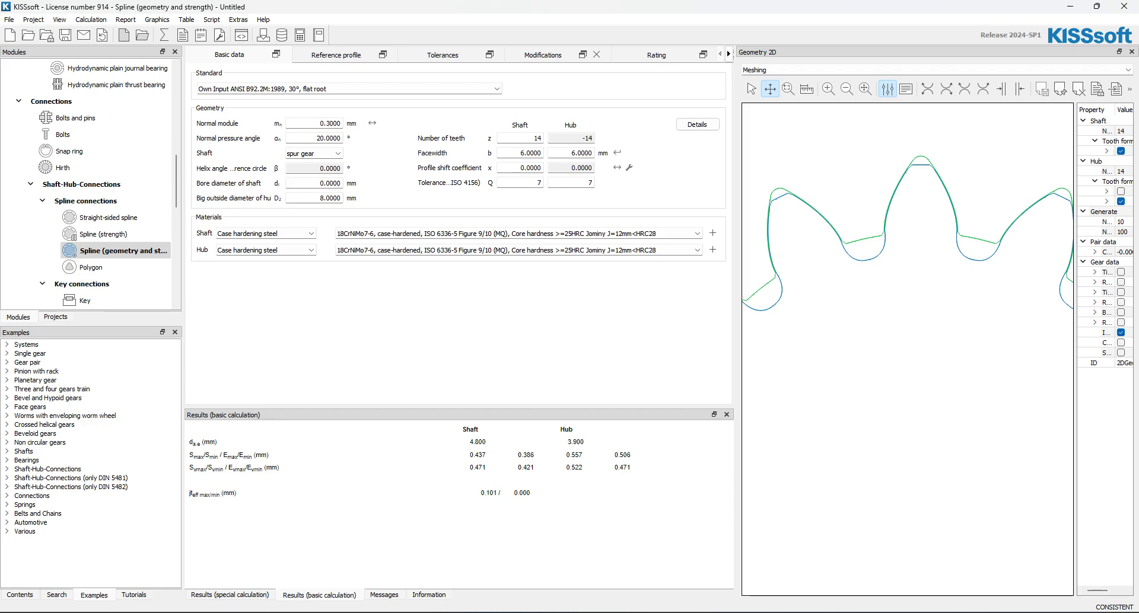
scroll(941, 254, up, 3)
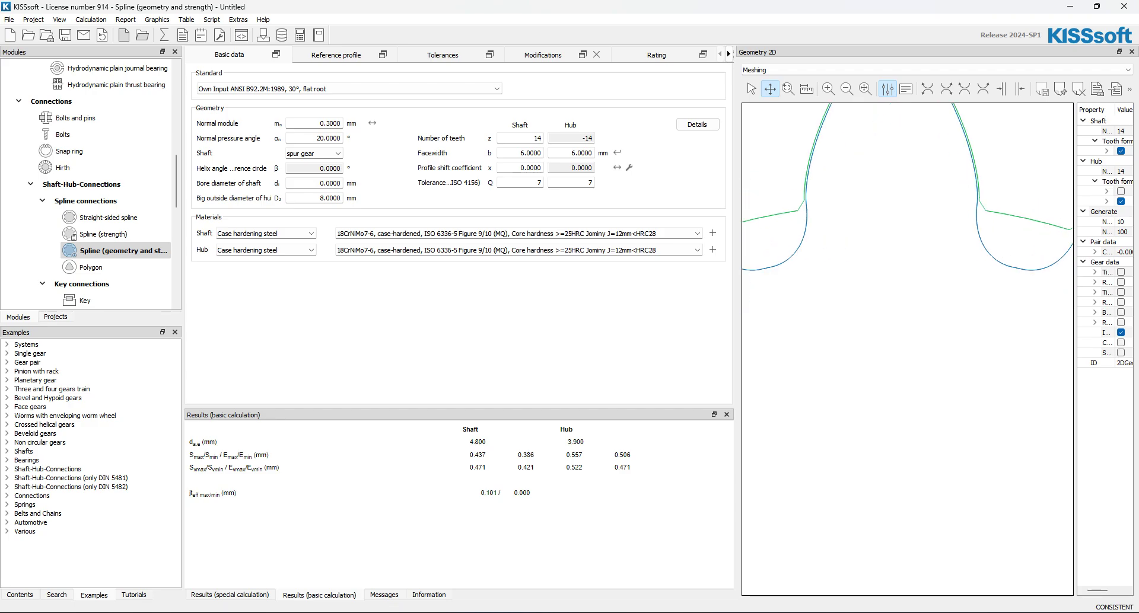
scroll(907, 349, down, 5)
scroll(888, 226, up, 2)
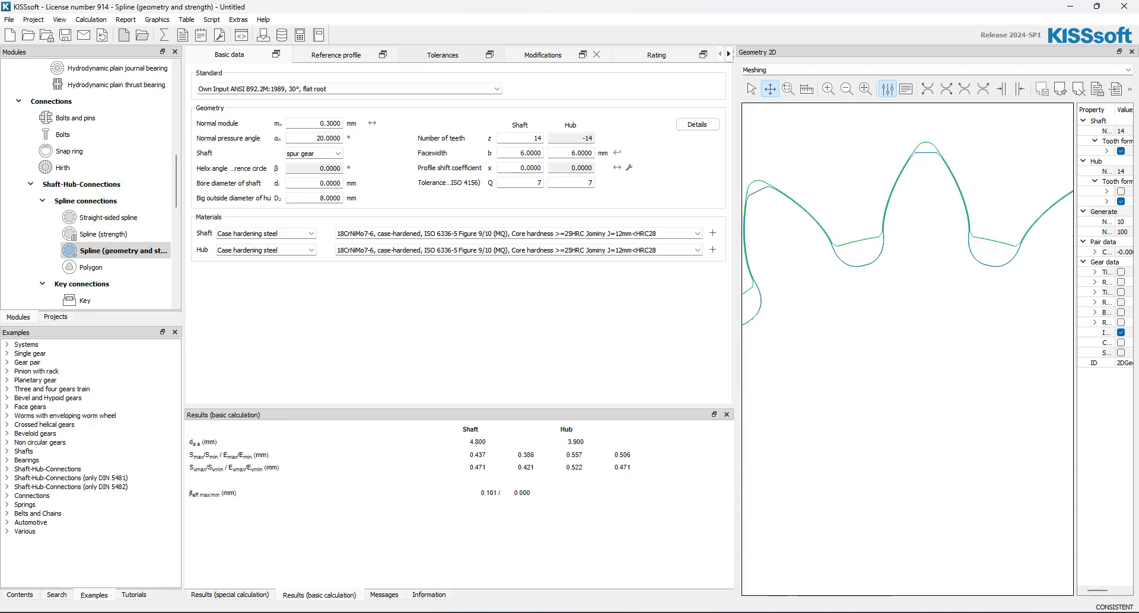
click(442, 54)
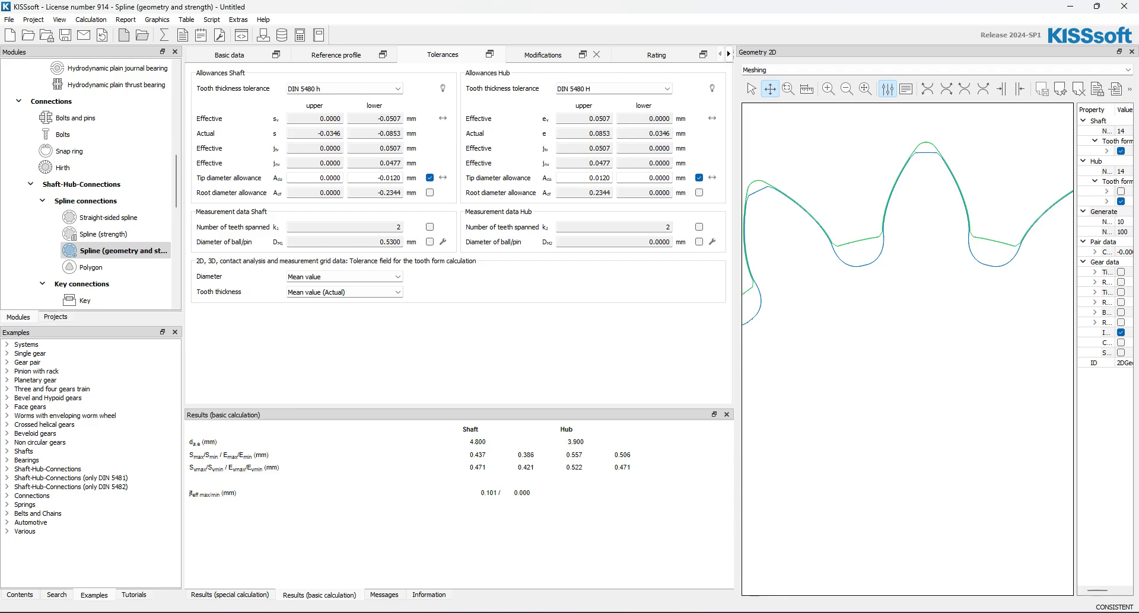
mouse_move(856, 283)
mouse_down()
mouse_move(890, 351)
mouse_move(872, 326)
mouse_up()
scroll(890, 352, down, 5)
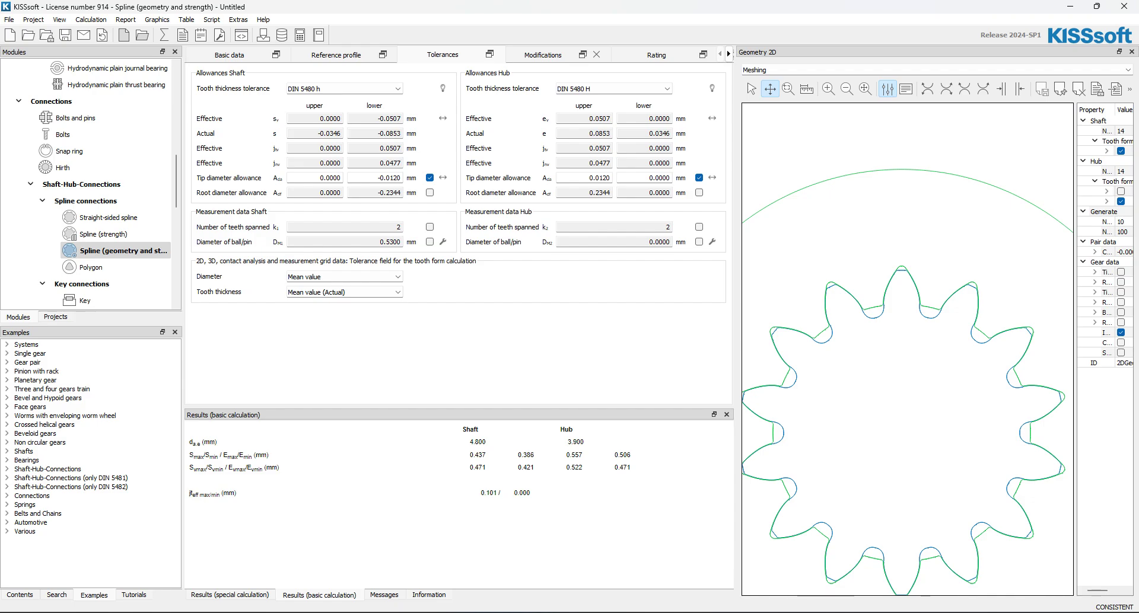
- Set the nominal torque in the rating data to 3 Nm and rerun the spline calculation
click(656, 54)
drag(651, 88, 673, 89)
text(3)
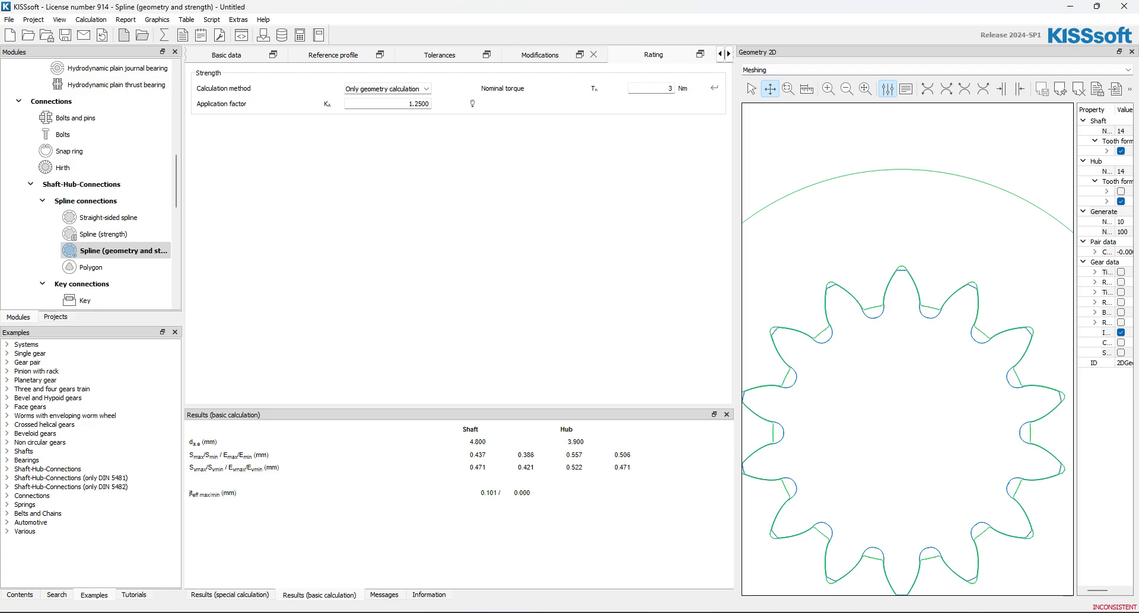
click(165, 35)
click(688, 334)
key(F5)
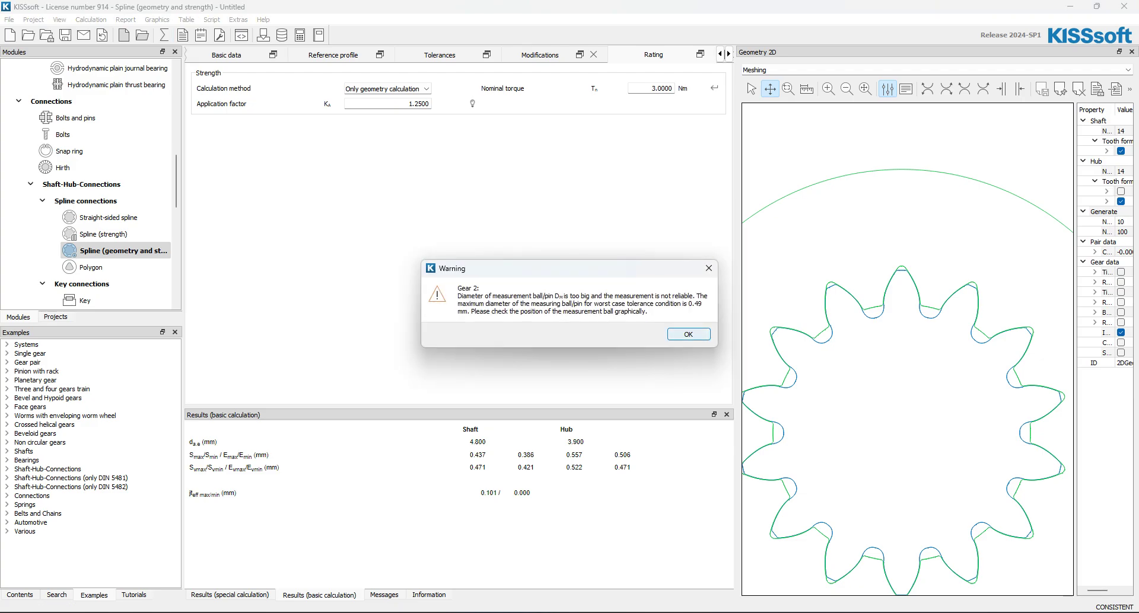
click(688, 334)
- Choose Niemann/Winter as the strength calculation method and run the spline's strength rating
click(387, 88)
key(Down)
key(Up)
key(Up)
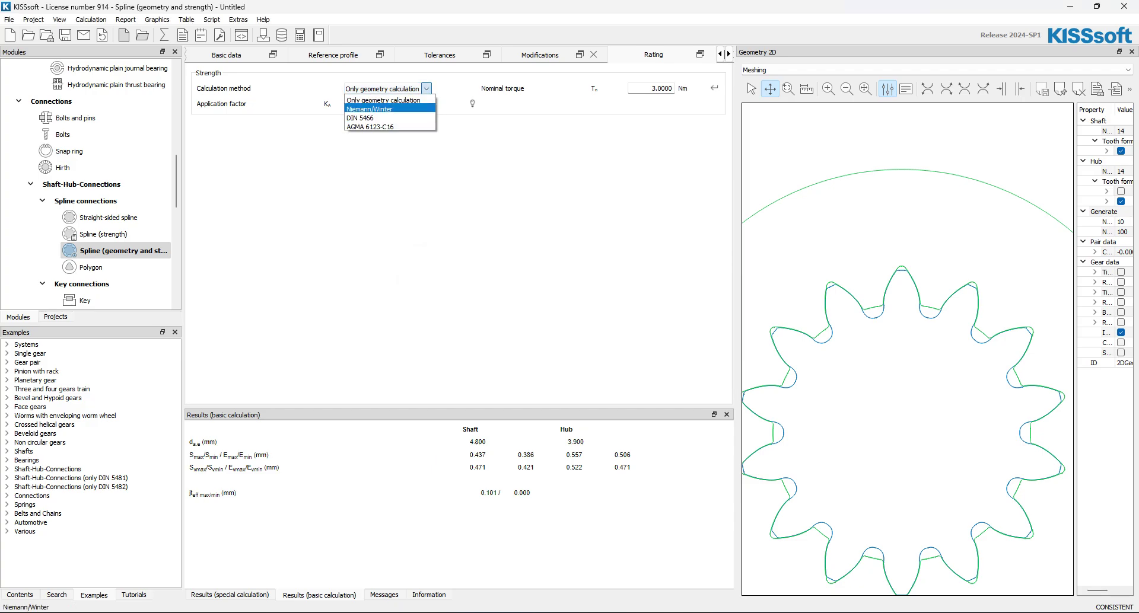
key(Return)
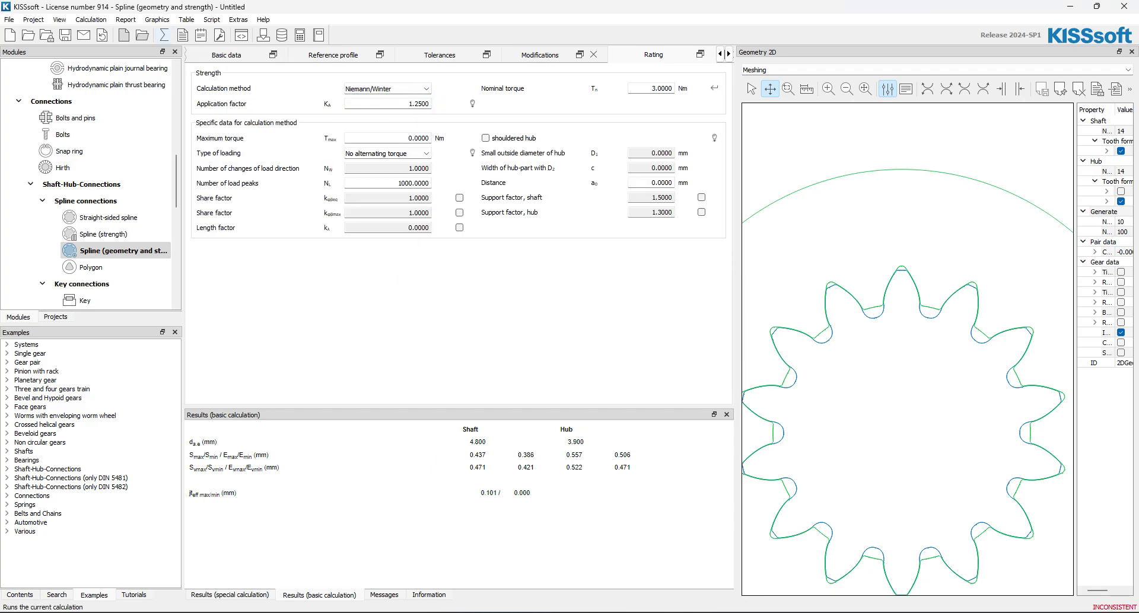
click(164, 35)
key(Return)
key(Return)
key(Return)
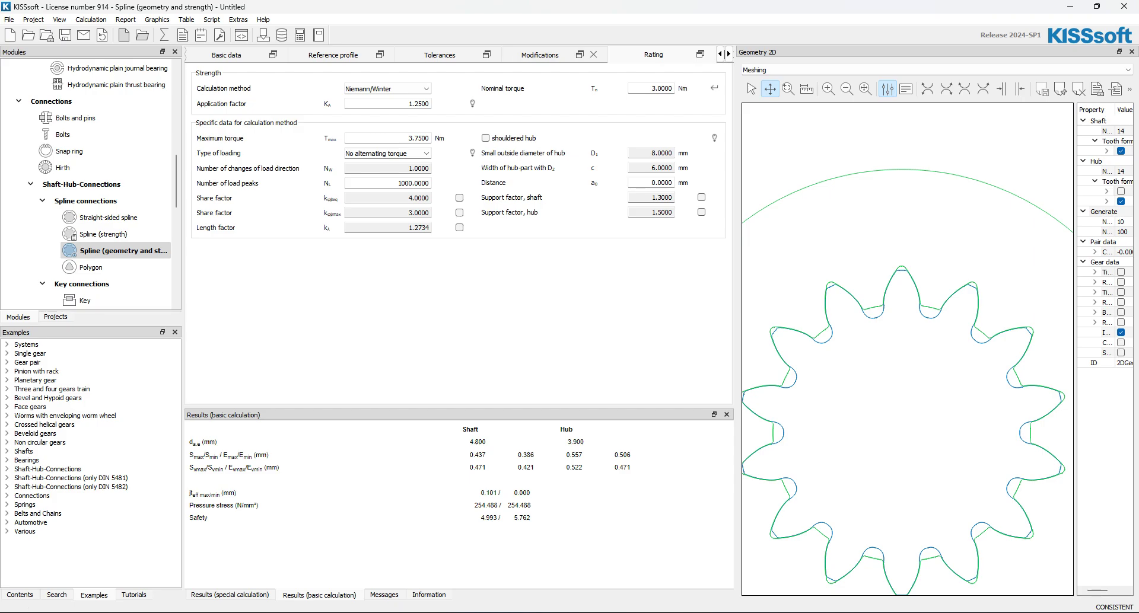
- Switch the strength calculation method to AGMA 6123-C16, set the speed to 1200 1/min, and recalculate the spline
click(387, 89)
click(387, 127)
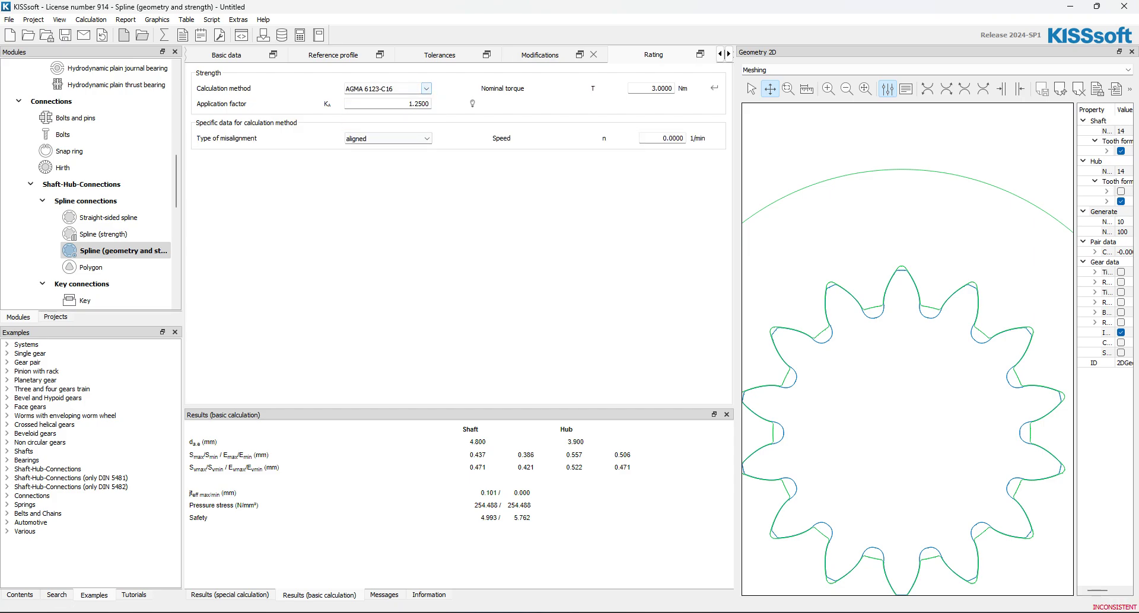
click(664, 138)
text(1200)
key(Return)
click(163, 35)
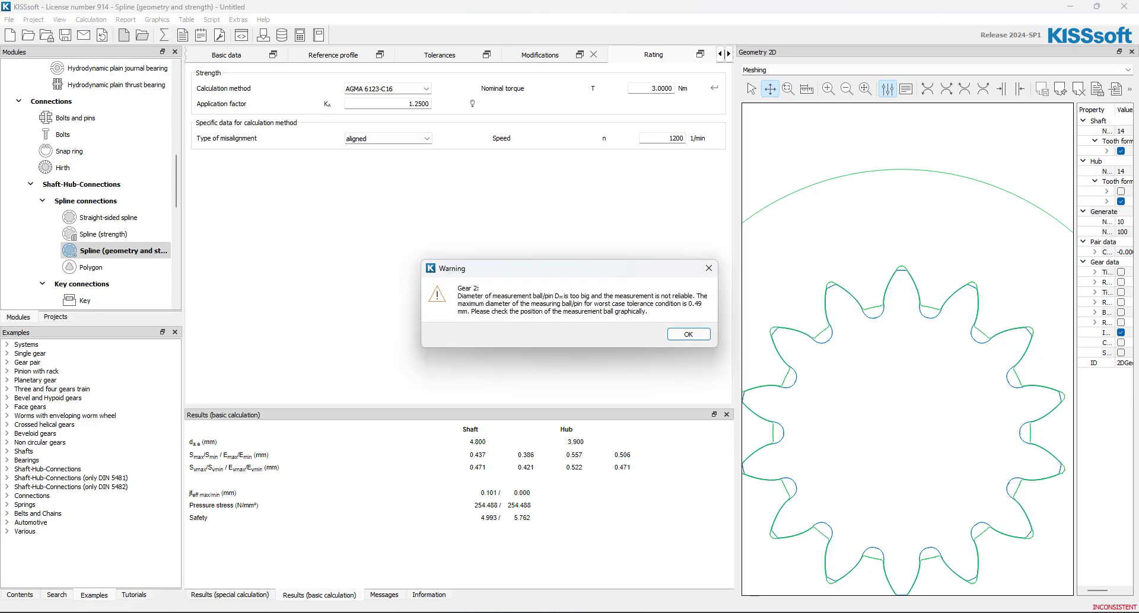
click(688, 334)
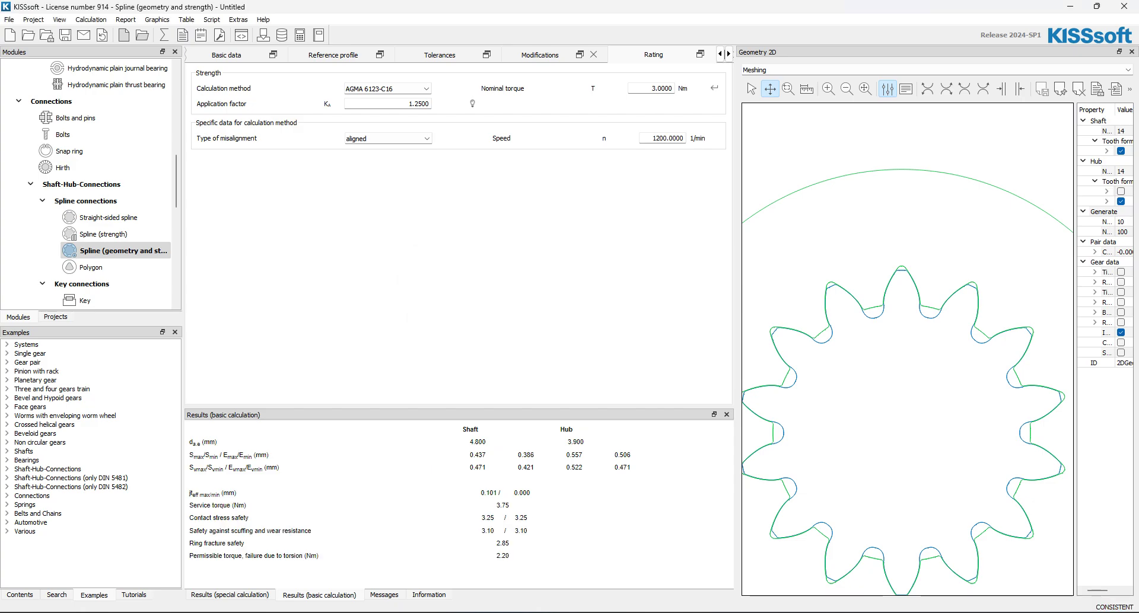
scroll(855, 412, down, 1)
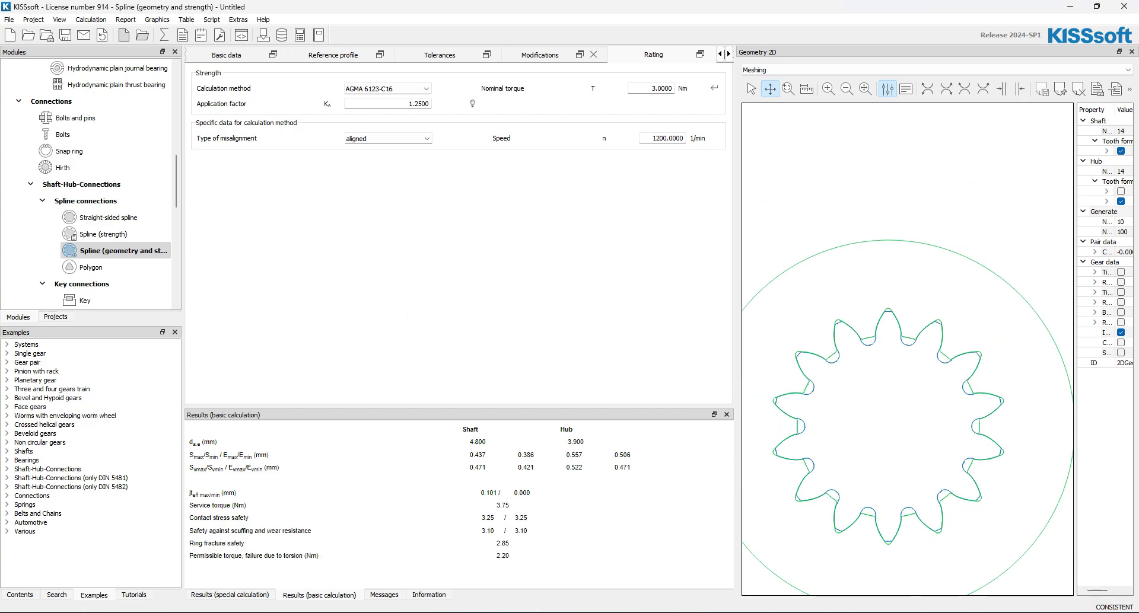